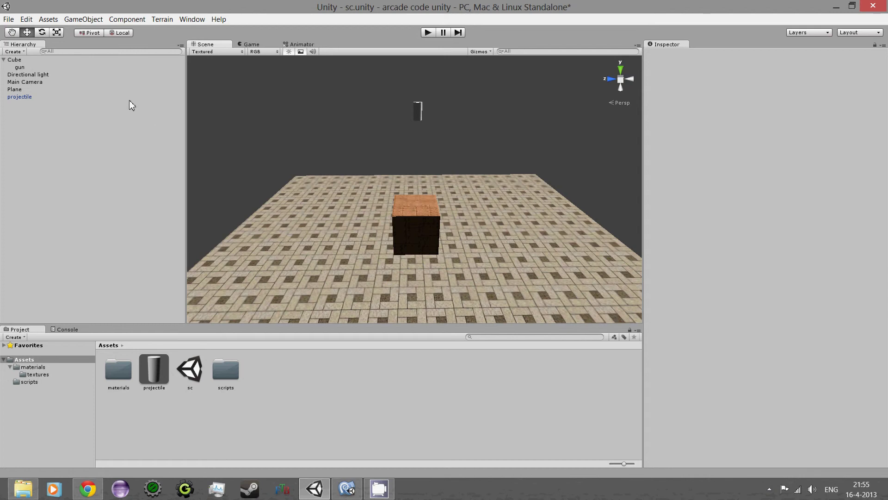
Import the Character Controller package into the project with all of its items included
{"action": "left_click", "coordinate": [47, 20]}
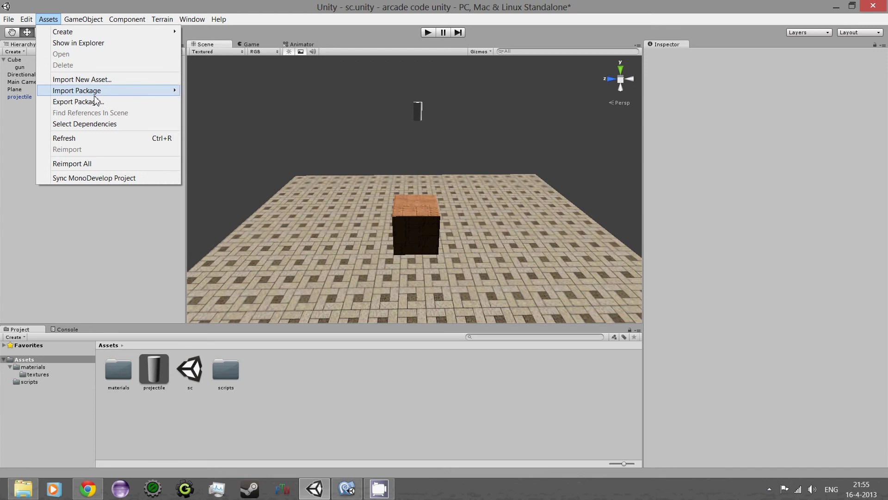
{"action": "mouse_move", "coordinate": [111, 91]}
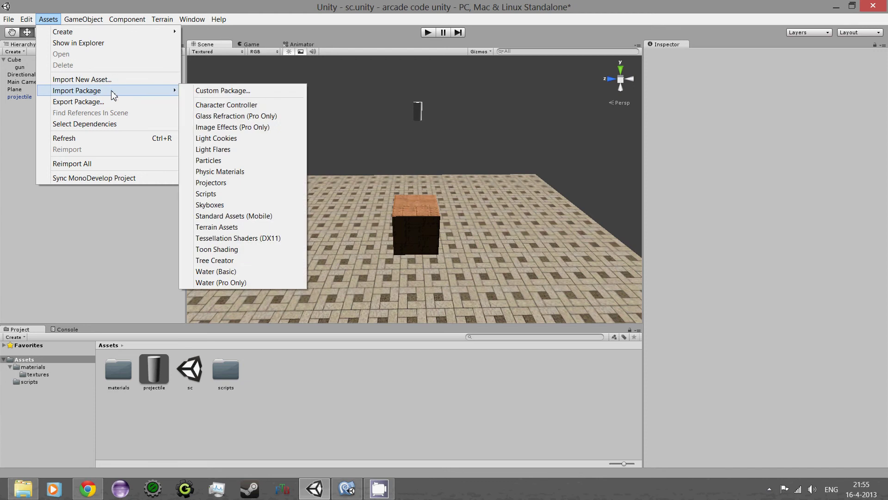
{"action": "left_click", "coordinate": [270, 106]}
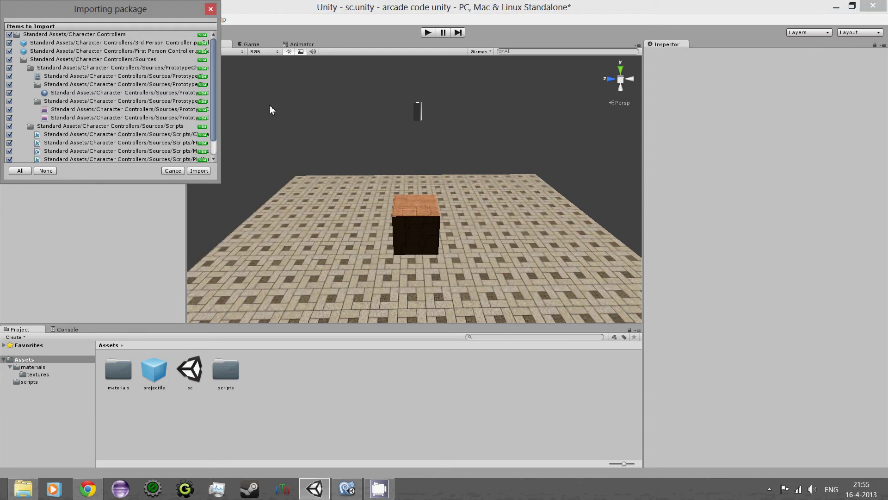
{"action": "scroll", "coordinate": [215, 98], "scroll_direction": "down", "scroll_amount": 2}
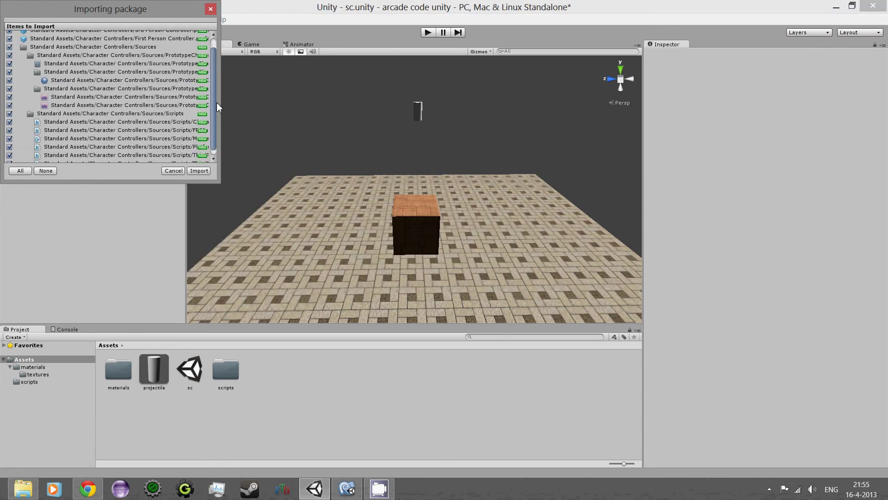
{"action": "scroll", "coordinate": [210, 109], "scroll_direction": "up", "scroll_amount": 2}
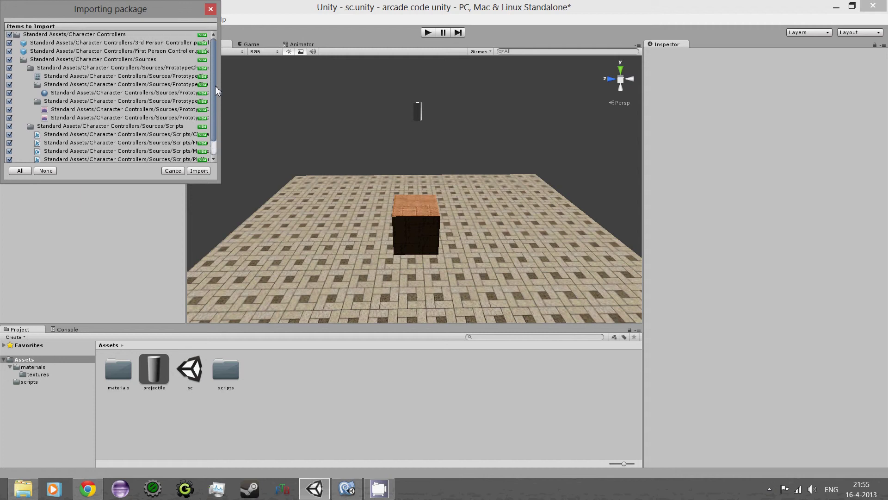
{"action": "scroll", "coordinate": [216, 93], "scroll_direction": "down", "scroll_amount": 2}
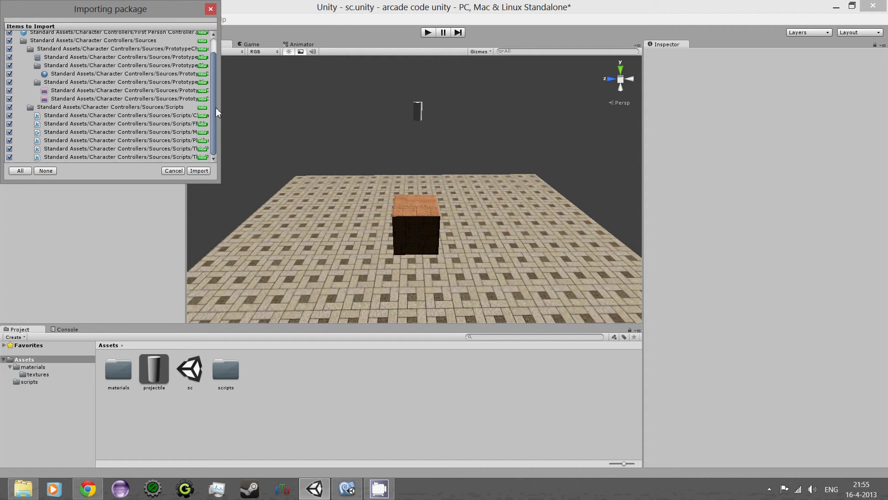
{"action": "scroll", "coordinate": [216, 98], "scroll_direction": "up", "scroll_amount": 2}
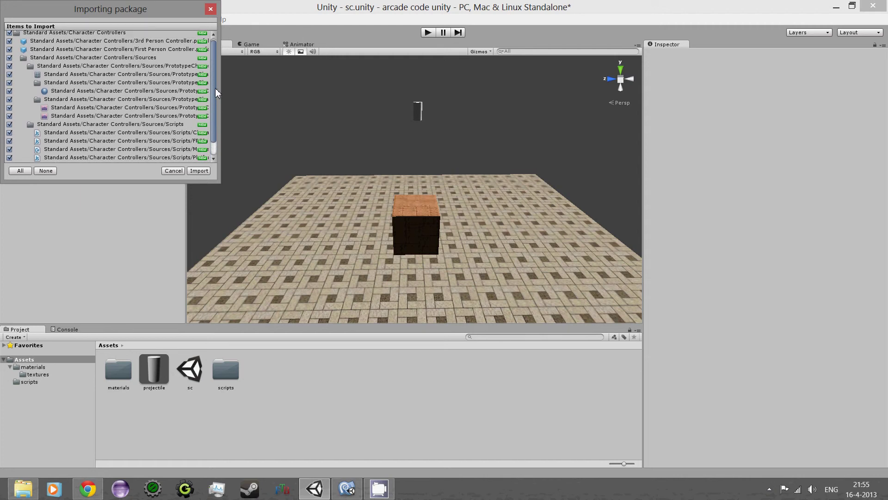
{"action": "left_click", "coordinate": [202, 169]}
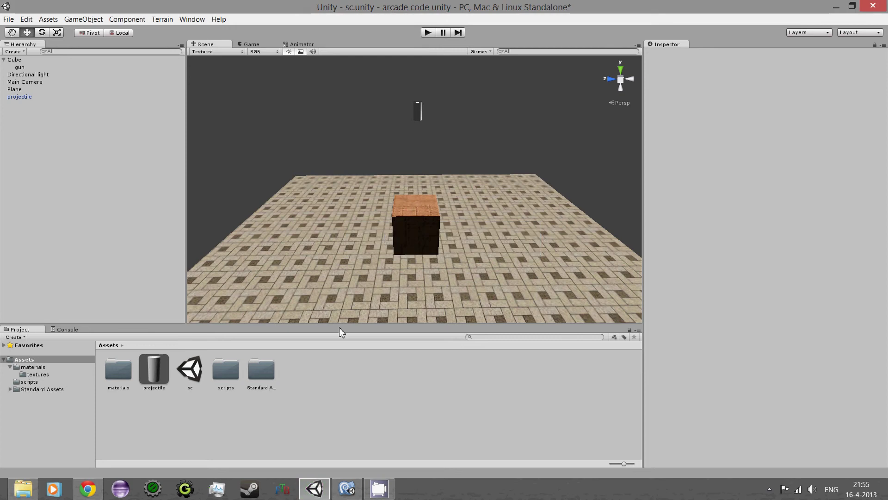
Open the Character Controllers folder inside Standard Assets and select the First Person Controller prefab
{"action": "double_click", "coordinate": [270, 370]}
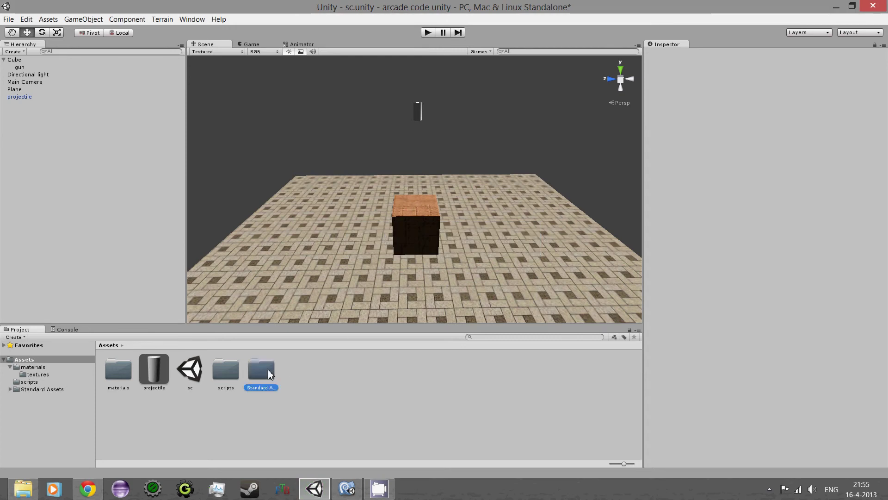
{"action": "double_click", "coordinate": [113, 364]}
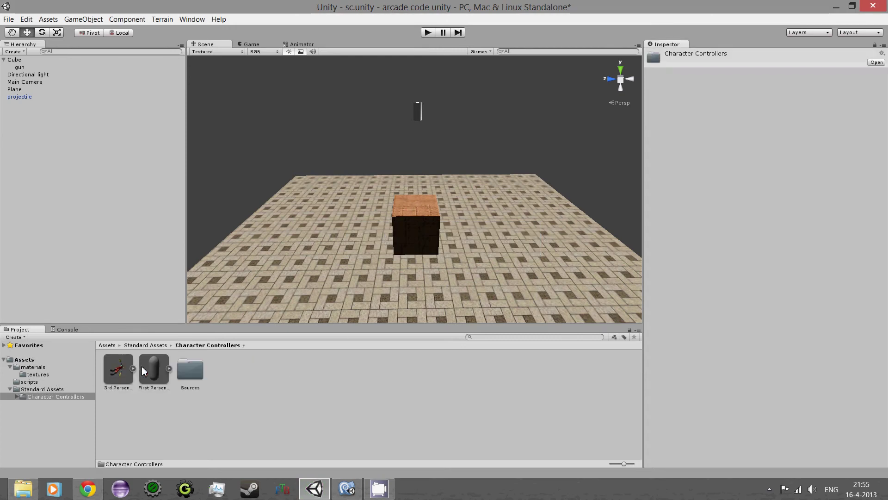
{"action": "left_click", "coordinate": [124, 378]}
{"action": "left_click", "coordinate": [154, 372]}
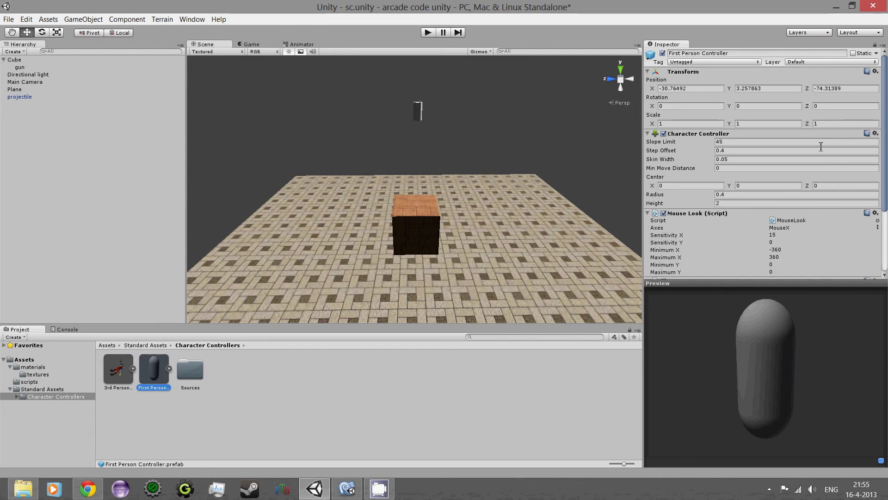
Examine the First Person Controller prefab's components, shrinking the preview to show more of their settings
{"action": "left_click_drag", "start_coordinate": [884, 117], "coordinate": [876, 187]}
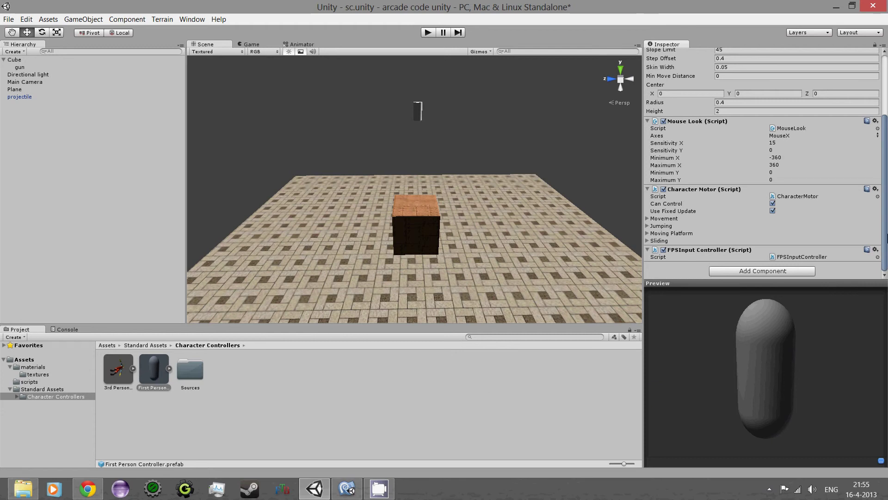
{"action": "left_click_drag", "start_coordinate": [887, 227], "coordinate": [883, 164]}
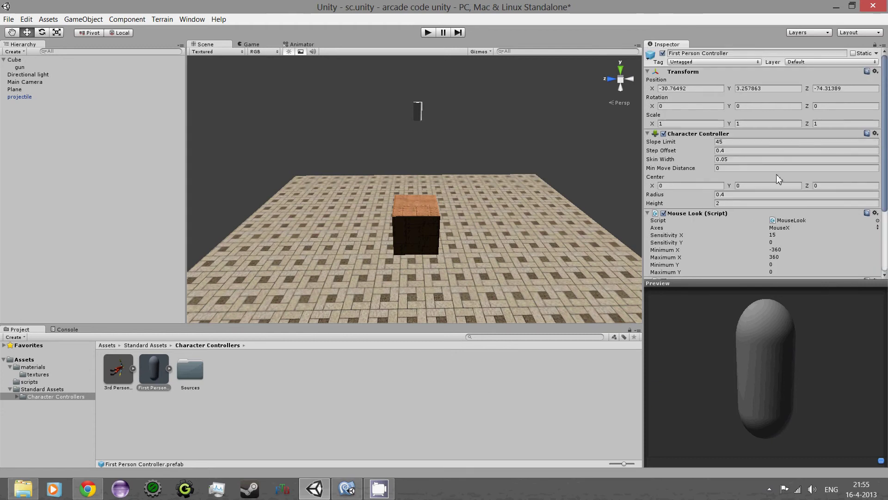
{"action": "scroll", "coordinate": [832, 251], "scroll_direction": "down", "scroll_amount": 3}
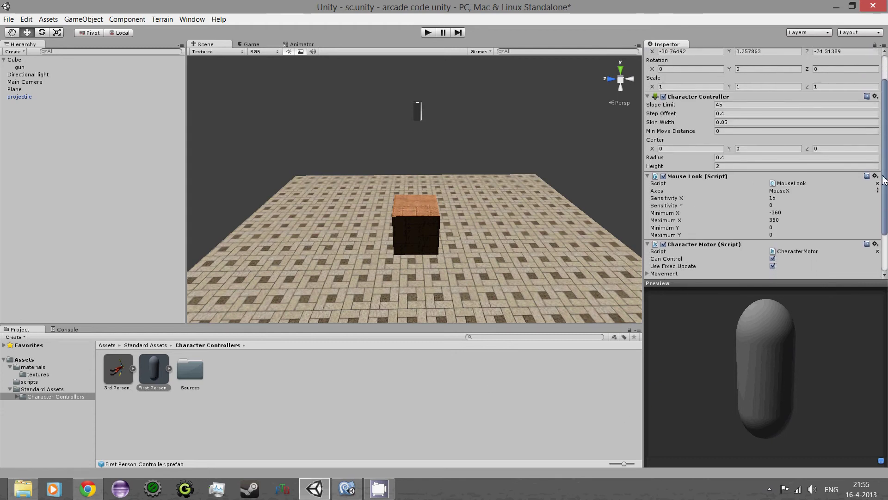
{"action": "left_click_drag", "start_coordinate": [813, 283], "coordinate": [802, 352]}
{"action": "left_click_drag", "start_coordinate": [887, 268], "coordinate": [887, 210]}
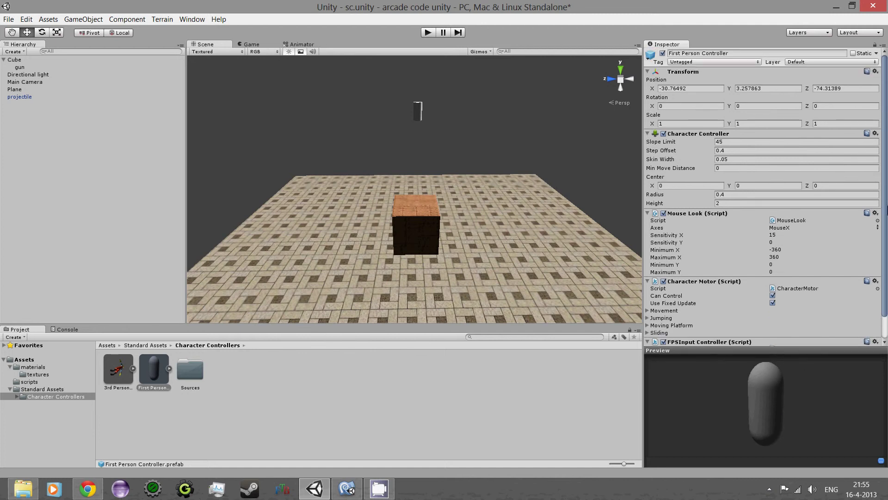
{"action": "left_click", "coordinate": [702, 71]}
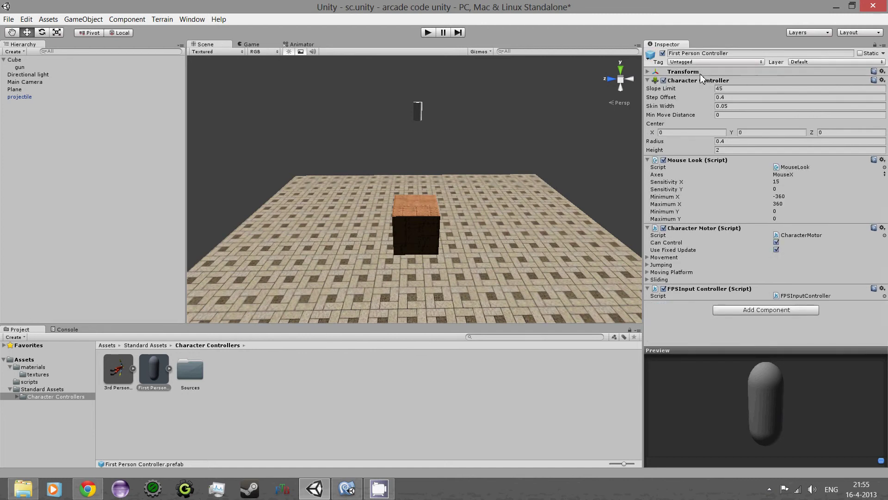
{"action": "left_click", "coordinate": [700, 72]}
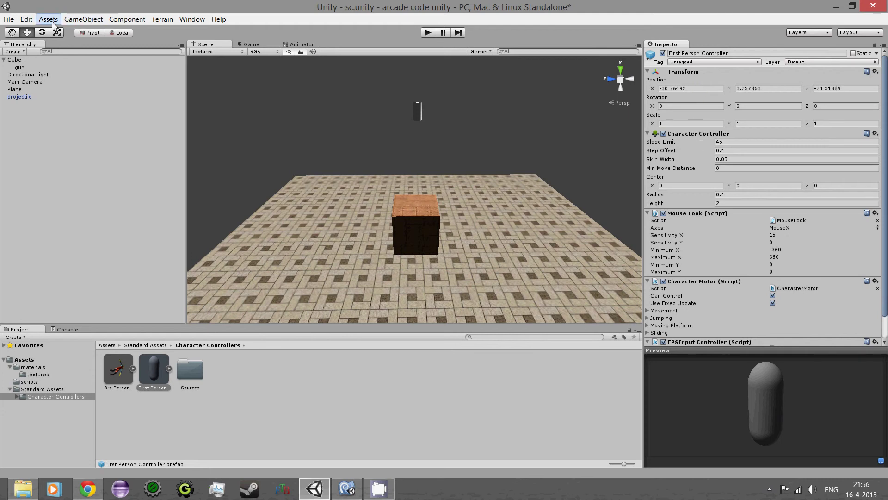
Review the available Character components and compare them with the scripts attached to the First Person Controller prefab
{"action": "left_click", "coordinate": [76, 21]}
{"action": "mouse_move", "coordinate": [128, 23]}
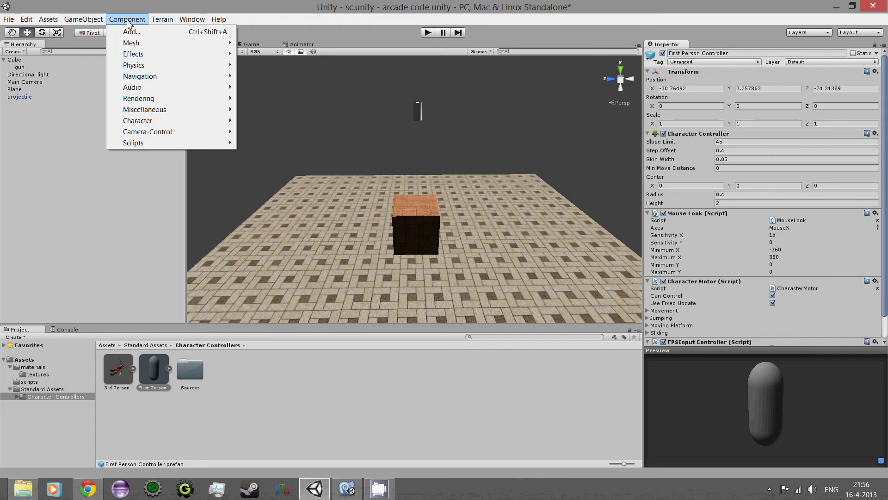
{"action": "mouse_move", "coordinate": [141, 121]}
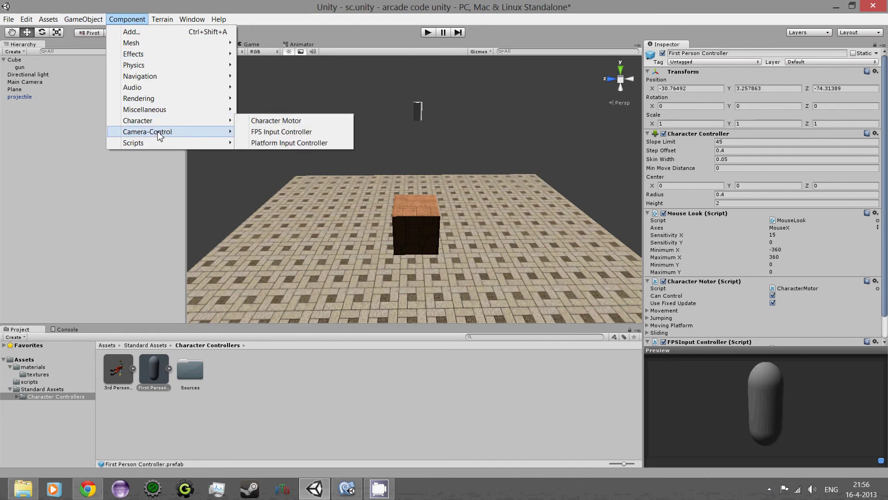
{"action": "mouse_move", "coordinate": [159, 135]}
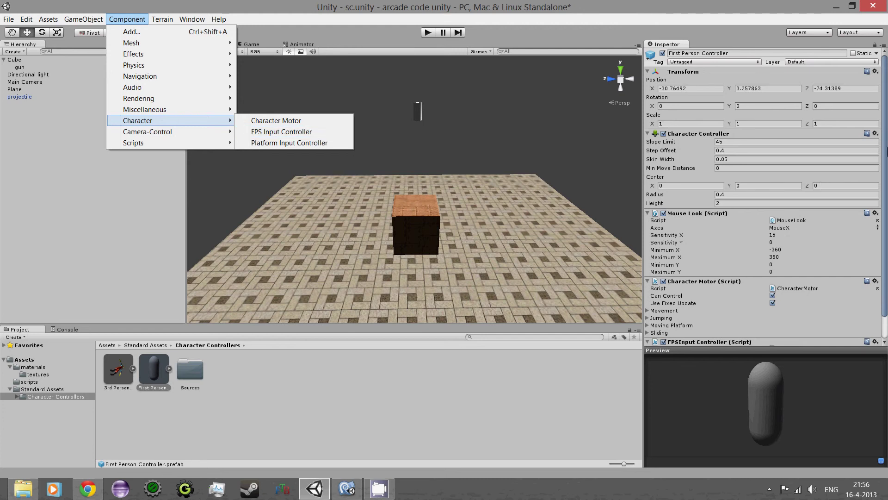
{"action": "left_click", "coordinate": [887, 152]}
{"action": "left_click_drag", "start_coordinate": [887, 152], "coordinate": [887, 191]}
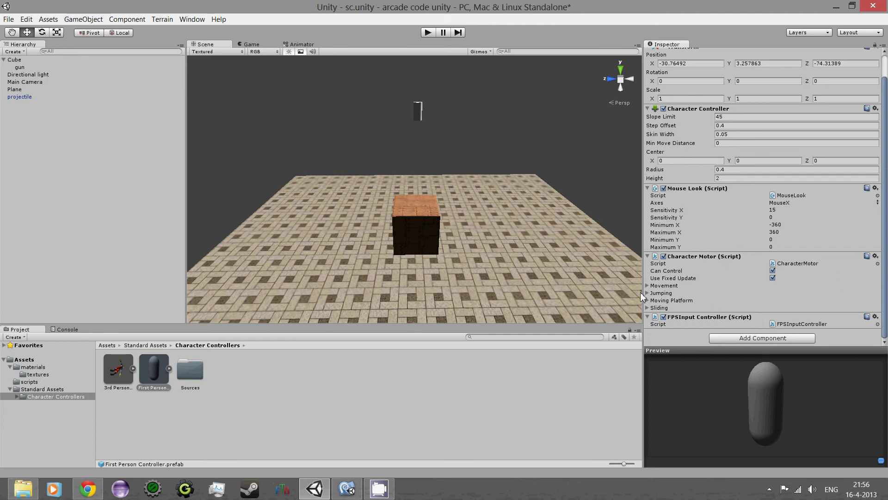
{"action": "left_click", "coordinate": [48, 19]}
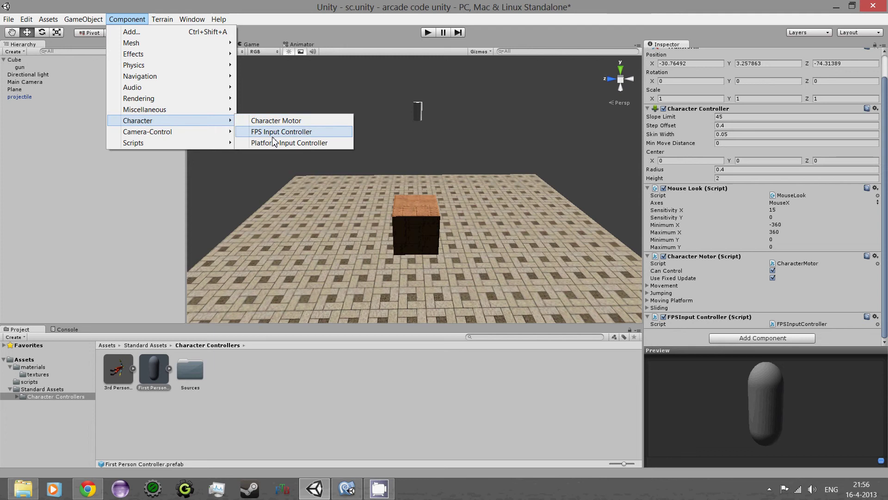
{"action": "left_click", "coordinate": [216, 362]}
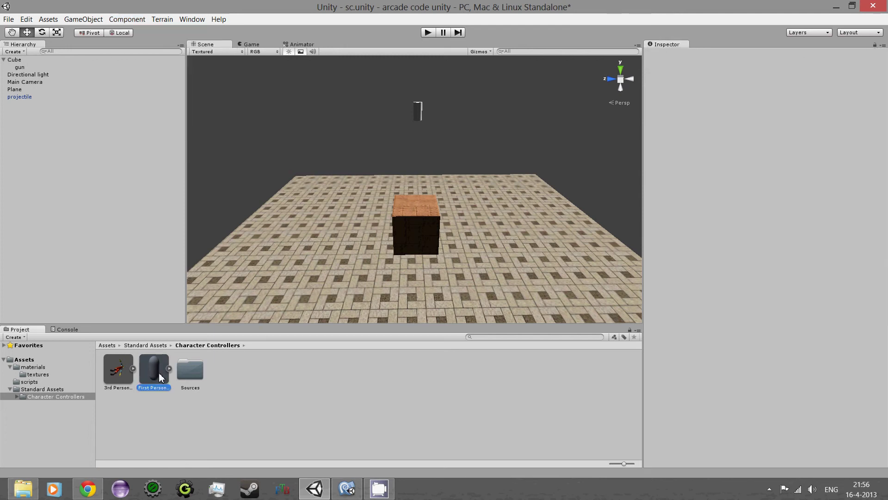
Place the First Person Controller prefab on the tiled plane beside the cube and raise it above the floor
{"action": "left_click_drag", "start_coordinate": [159, 373], "coordinate": [327, 253]}
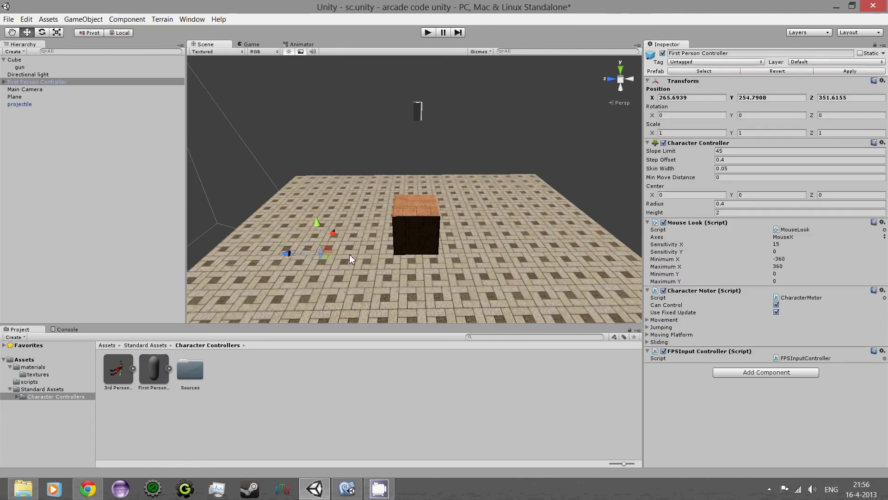
{"action": "scroll", "coordinate": [349, 255], "scroll_direction": "up", "scroll_amount": 2}
{"action": "scroll", "coordinate": [349, 258], "scroll_direction": "up", "scroll_amount": 2}
{"action": "middle_click_drag", "start_coordinate": [349, 258], "coordinate": [548, 139]}
{"action": "scroll", "coordinate": [476, 194], "scroll_direction": "up", "scroll_amount": 3}
{"action": "scroll", "coordinate": [549, 140], "scroll_direction": "down", "scroll_amount": 3}
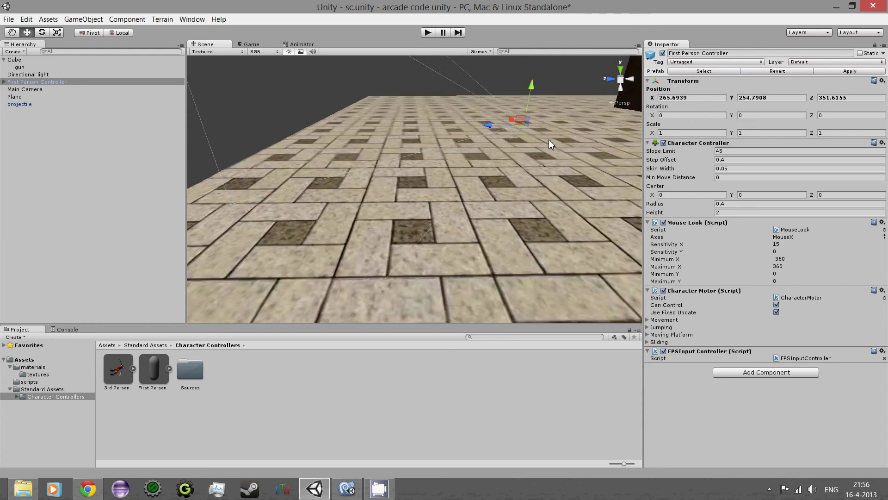
{"action": "left_click_drag", "start_coordinate": [549, 139], "coordinate": [439, 156], "text": "alt"}
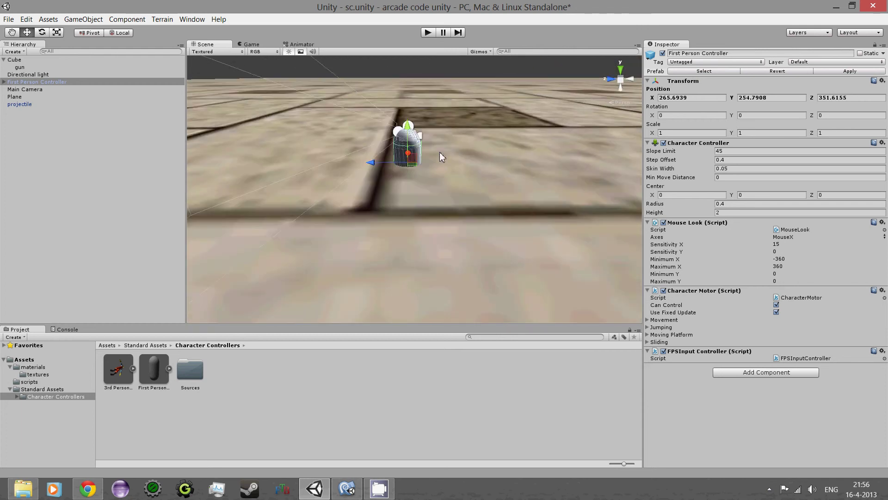
{"action": "scroll", "coordinate": [414, 145], "scroll_direction": "up", "scroll_amount": 3}
{"action": "scroll", "coordinate": [414, 144], "scroll_direction": "down", "scroll_amount": 2}
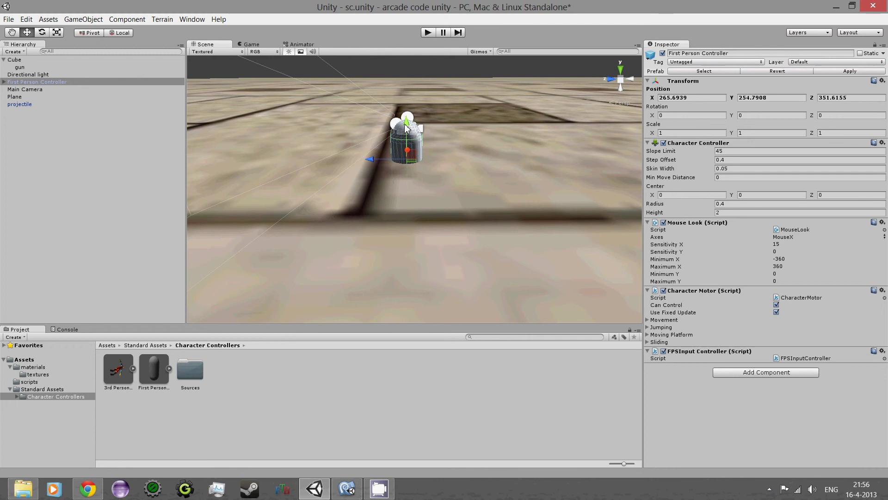
{"action": "left_click_drag", "start_coordinate": [407, 129], "coordinate": [411, 92]}
Run the game and test walking the first-person character forward, backward and sideways
{"action": "left_click", "coordinate": [428, 32]}
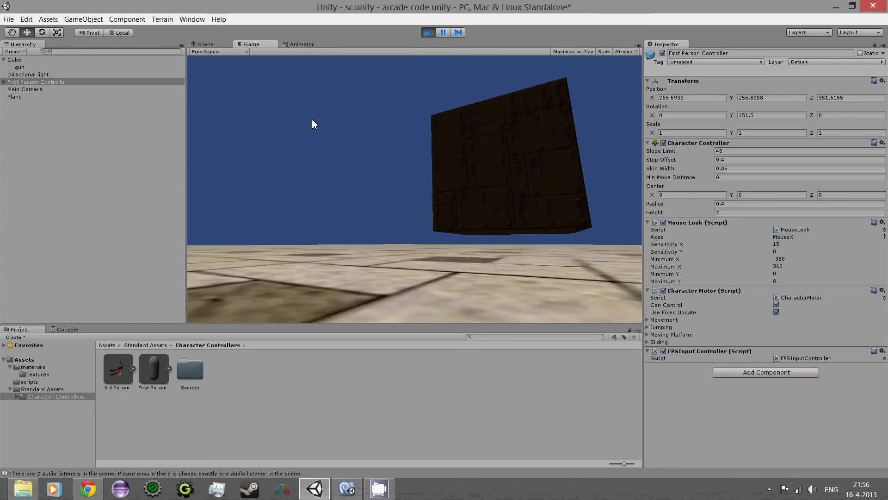
{"action": "key", "text": "w"}
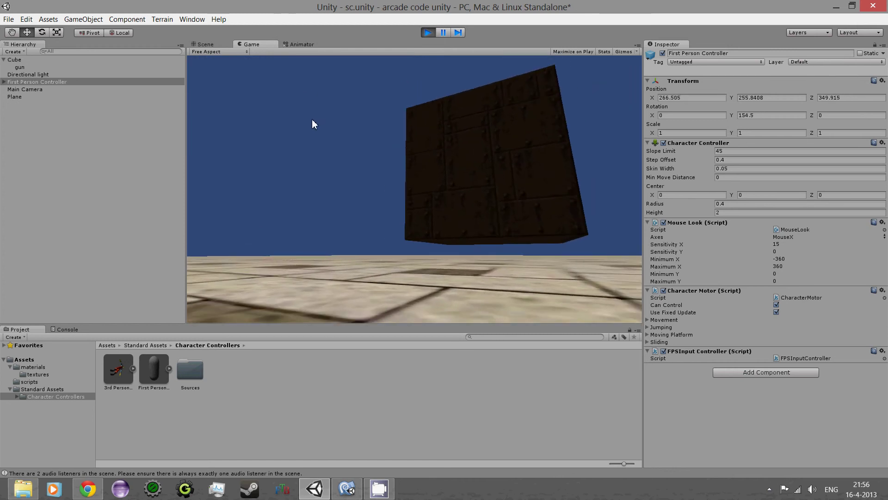
{"action": "key", "text": "s"}
{"action": "key", "text": "d"}
{"action": "key", "text": "a"}
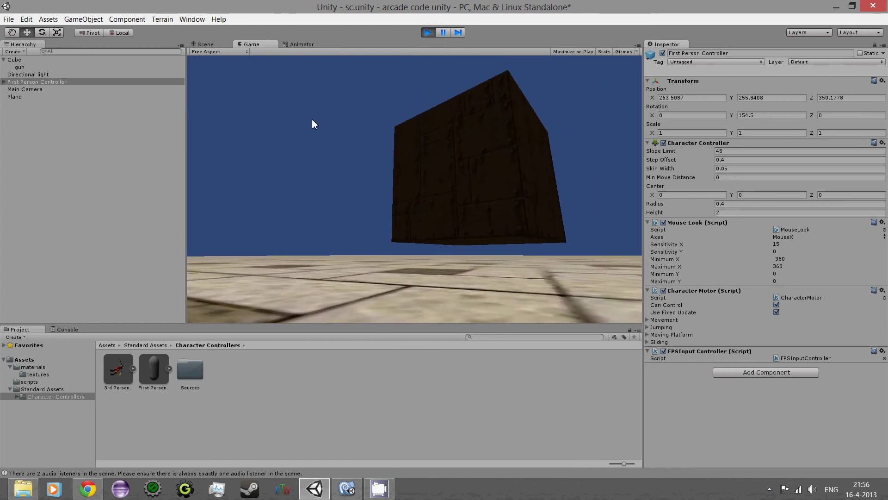
{"action": "key", "text": "w"}
Test the gun by firing a series of projectiles in the running game
{"action": "left_click", "coordinate": [312, 119]}
{"action": "left_click", "coordinate": [277, 116]}
{"action": "left_click", "coordinate": [314, 114]}
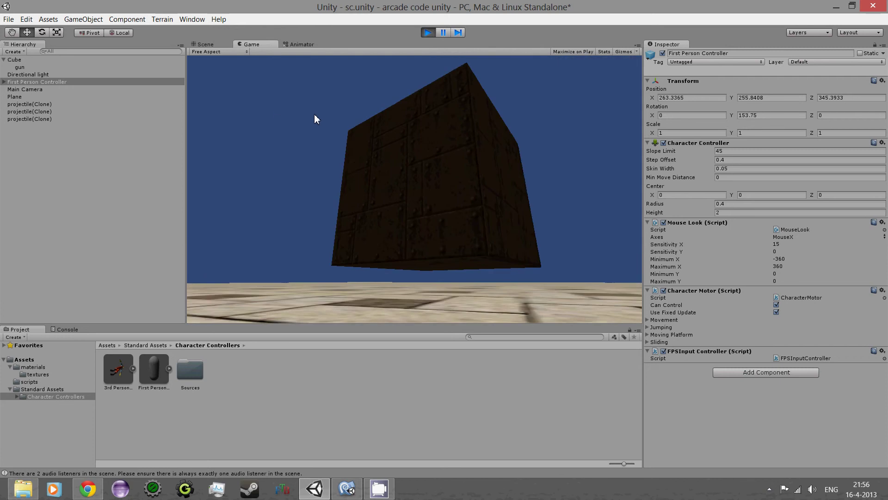
{"action": "left_click", "coordinate": [315, 119]}
{"action": "left_click", "coordinate": [315, 119]}
{"action": "left_click", "coordinate": [315, 119]}
{"action": "left_click", "coordinate": [314, 119]}
{"action": "left_click", "coordinate": [314, 119]}
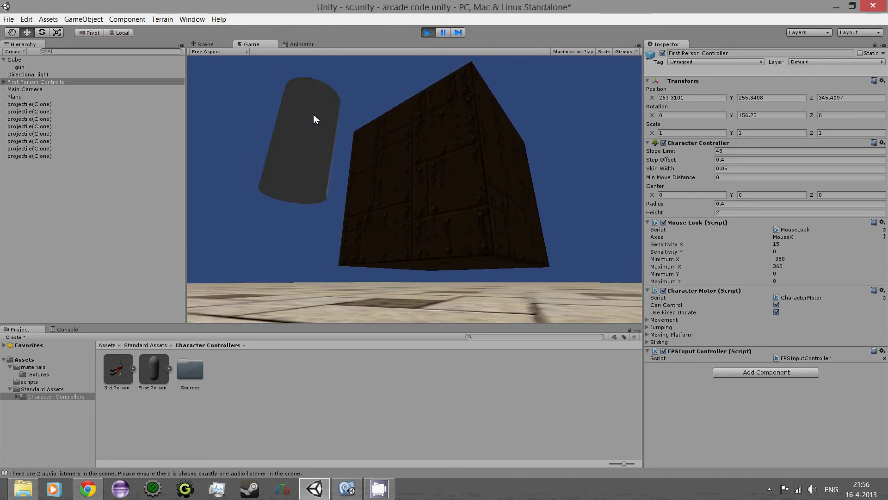
Walk the first-person character forward and sideways around the floating cube
{"action": "key", "text": "w"}
{"action": "key", "text": "d"}
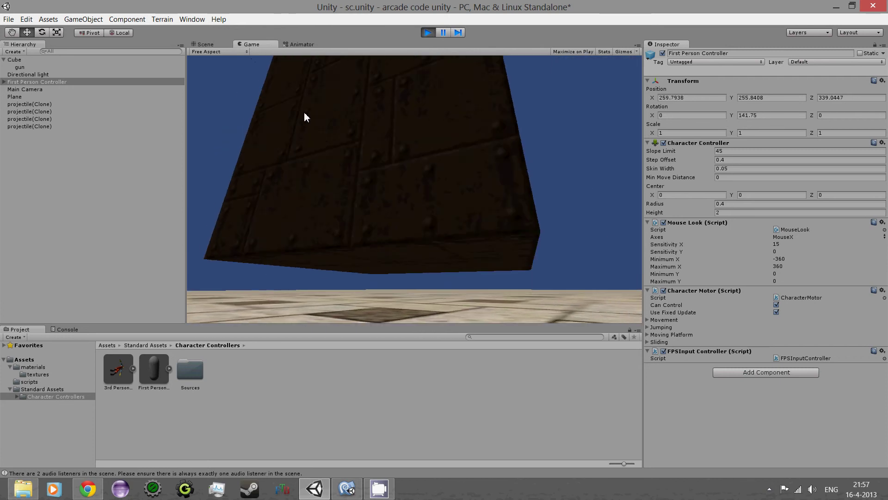
{"action": "key", "text": "d"}
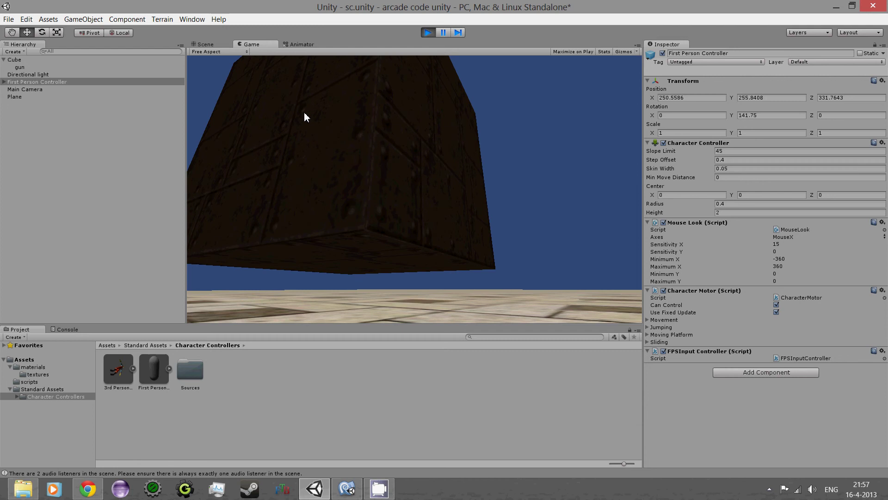
{"action": "key", "text": "d"}
{"action": "key", "text": "w"}
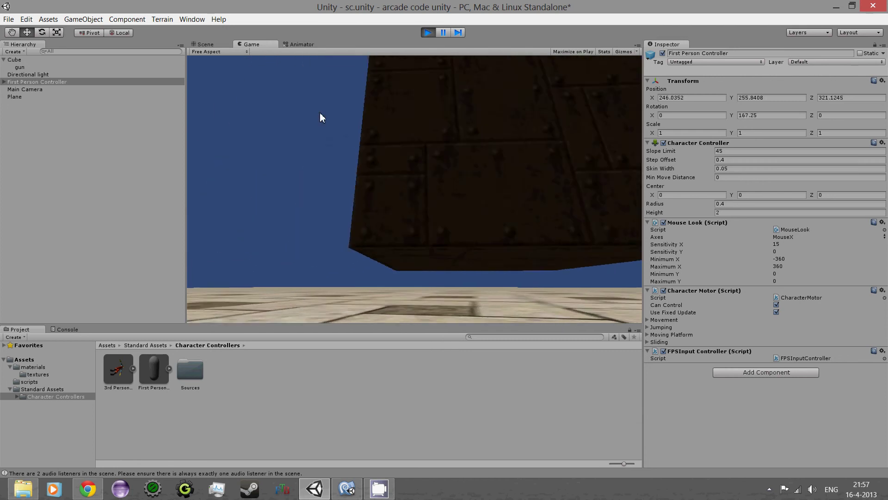
Walk the first-person character sideways, fire a few projectiles in front of the floating cube, and stop the game
{"action": "key", "text": "a"}
{"action": "left_click", "coordinate": [320, 113]}
{"action": "left_click", "coordinate": [328, 113]}
{"action": "left_click", "coordinate": [340, 116]}
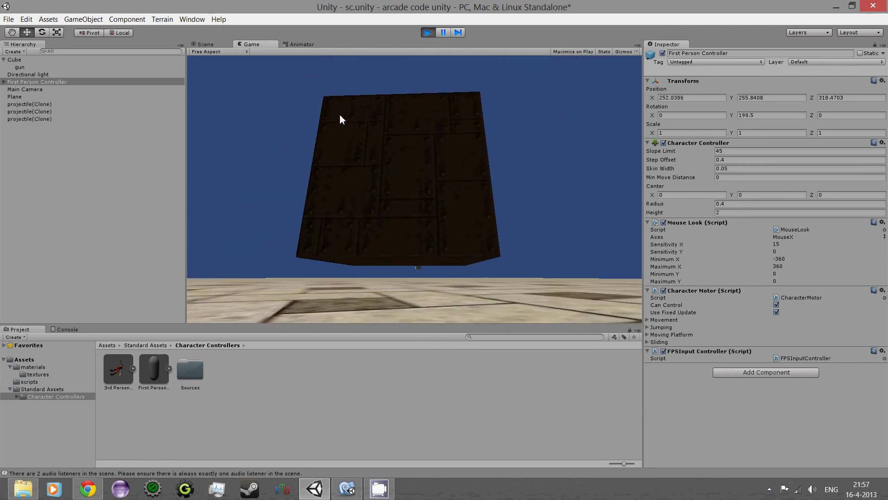
{"action": "left_click", "coordinate": [340, 115]}
{"action": "left_click", "coordinate": [430, 32]}
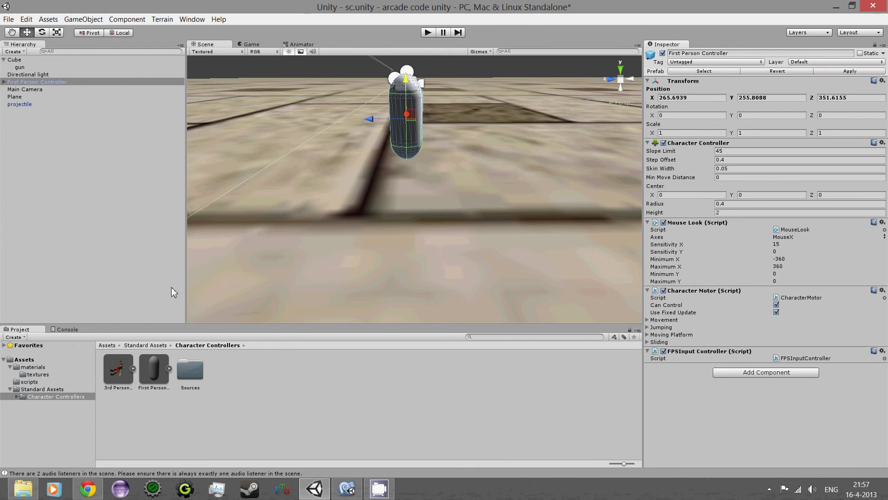
Save the Cube with its gun as a prefab in the Assets folder and delete the Cube from the scene
{"action": "left_click", "coordinate": [27, 61]}
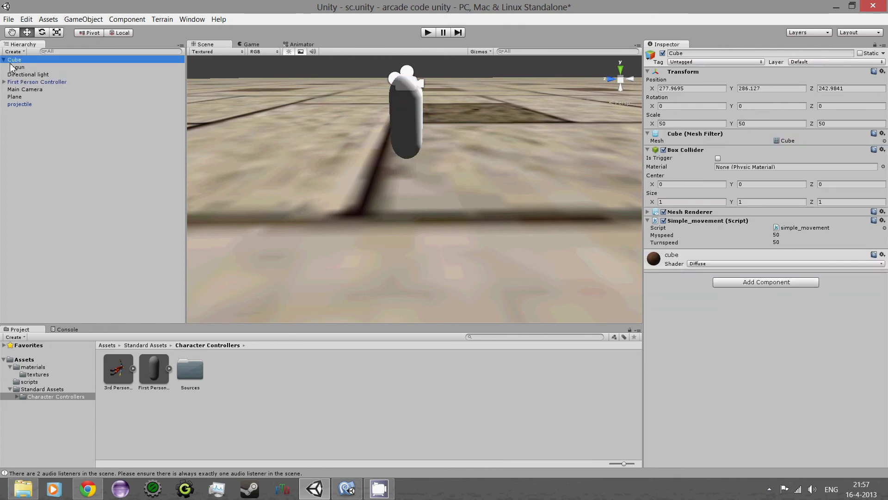
{"action": "left_click_drag", "start_coordinate": [13, 60], "coordinate": [353, 390]}
{"action": "left_click", "coordinate": [25, 359]}
{"action": "left_click", "coordinate": [13, 60]}
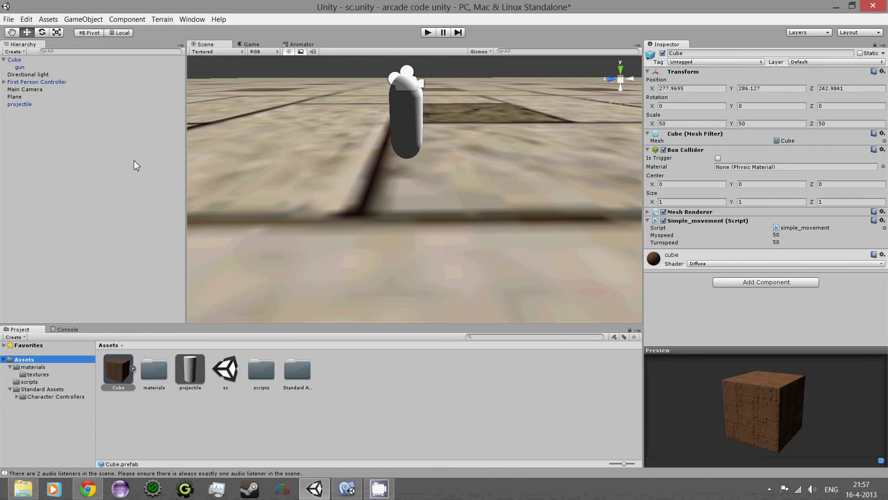
{"action": "right_click", "coordinate": [11, 60]}
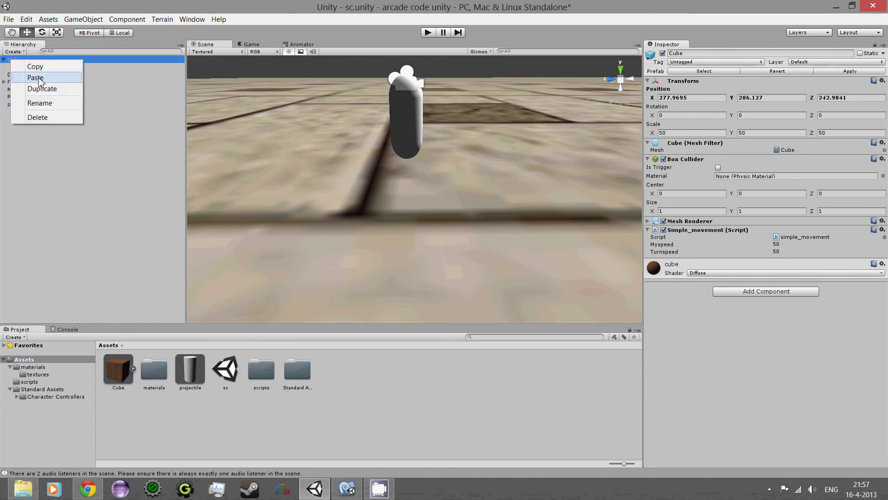
{"action": "left_click", "coordinate": [51, 118]}
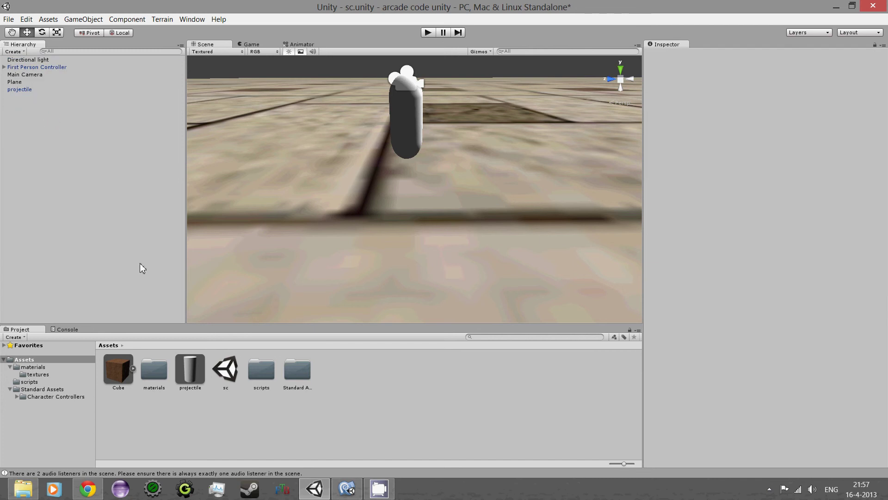
Expand the Cube prefab in the Assets folder and place its gun in the scene near the first-person controller
{"action": "scroll", "coordinate": [429, 148], "scroll_direction": "down", "scroll_amount": 5}
{"action": "scroll", "coordinate": [428, 148], "scroll_direction": "down", "scroll_amount": 3}
{"action": "scroll", "coordinate": [412, 210], "scroll_direction": "up", "scroll_amount": 8}
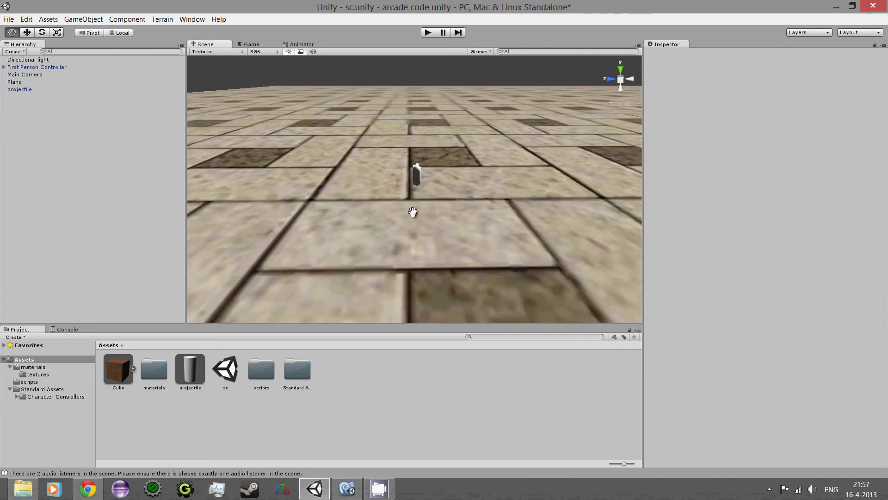
{"action": "scroll", "coordinate": [369, 259], "scroll_direction": "down", "scroll_amount": 3}
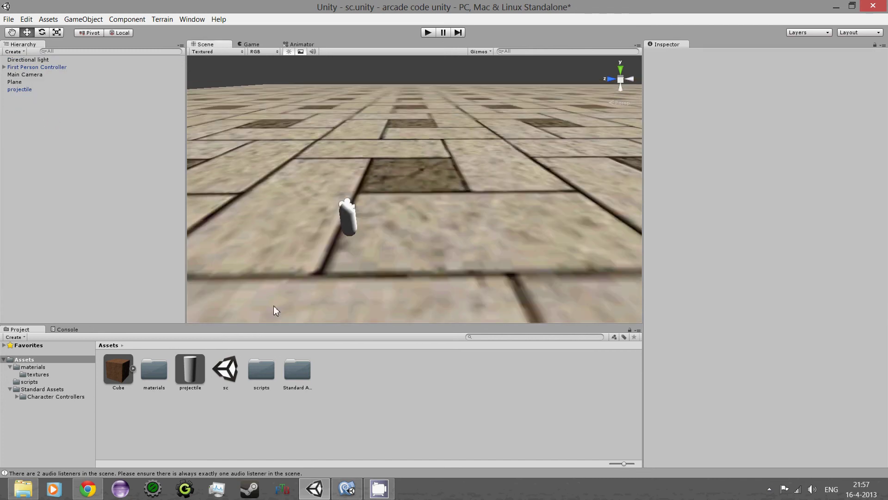
{"action": "mouse_move", "coordinate": [154, 369]}
{"action": "left_mouse_down"}
{"action": "mouse_move", "coordinate": [354, 194]}
{"action": "mouse_move", "coordinate": [152, 373]}
{"action": "left_mouse_up"}
{"action": "left_click", "coordinate": [133, 369]}
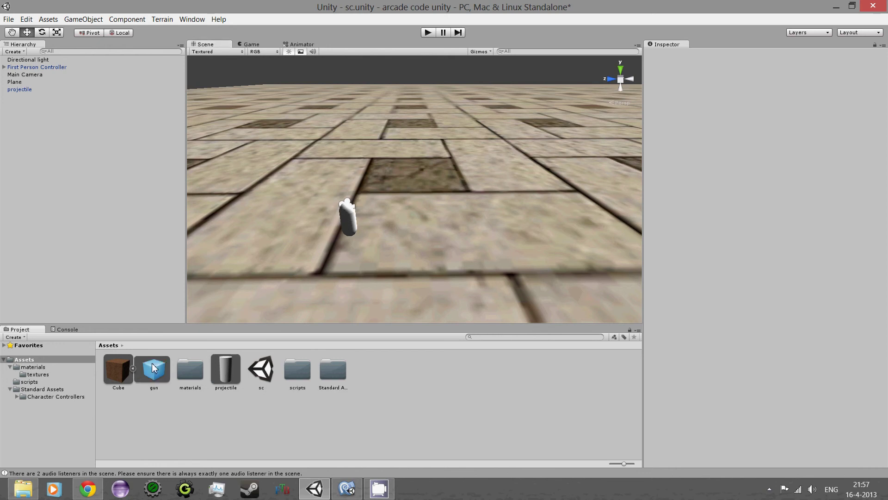
{"action": "mouse_move", "coordinate": [154, 369]}
{"action": "left_mouse_down"}
{"action": "mouse_move", "coordinate": [262, 261]}
{"action": "mouse_move", "coordinate": [373, 186]}
{"action": "mouse_move", "coordinate": [389, 185]}
{"action": "mouse_move", "coordinate": [395, 202]}
{"action": "mouse_move", "coordinate": [396, 190]}
{"action": "mouse_move", "coordinate": [365, 184]}
{"action": "mouse_move", "coordinate": [366, 197]}
{"action": "left_mouse_up"}
Move the placed gun object next to the first-person capsule, to about X 267.38, Y 255.82, Z 351.81
{"action": "scroll", "coordinate": [407, 199], "scroll_direction": "up", "scroll_amount": 3}
{"action": "scroll", "coordinate": [408, 199], "scroll_direction": "down", "scroll_amount": 3}
{"action": "scroll", "coordinate": [365, 222], "scroll_direction": "up", "scroll_amount": 3}
{"action": "scroll", "coordinate": [365, 223], "scroll_direction": "down", "scroll_amount": 3}
{"action": "mouse_move", "coordinate": [322, 231]}
{"action": "middle_mouse_down"}
{"action": "mouse_move", "coordinate": [326, 213]}
{"action": "mouse_move", "coordinate": [324, 227]}
{"action": "middle_mouse_up"}
{"action": "mouse_move", "coordinate": [313, 86]}
{"action": "left_mouse_down"}
{"action": "mouse_move", "coordinate": [295, 49]}
{"action": "mouse_move", "coordinate": [298, 77]}
{"action": "left_mouse_up"}
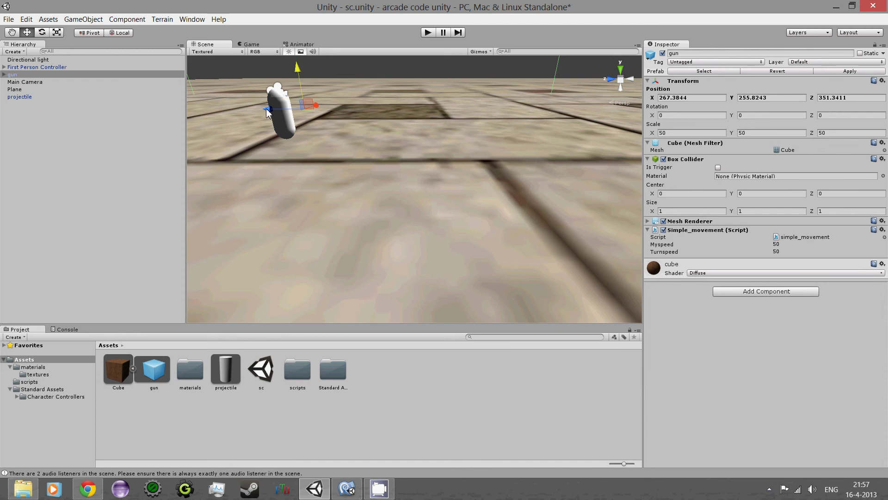
{"action": "left_click_drag", "start_coordinate": [266, 109], "coordinate": [257, 109]}
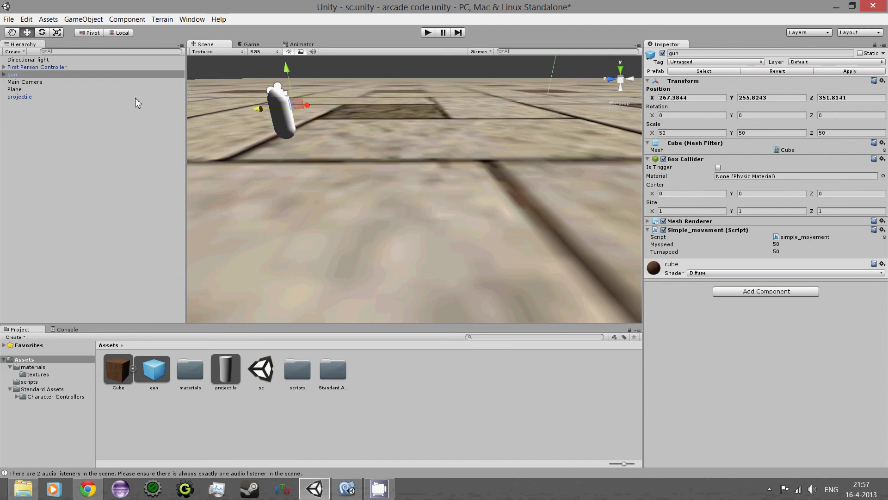
Expand the gun object in the scene and compare the components of the parent and the nested gun
{"action": "mouse_move", "coordinate": [16, 75]}
{"action": "left_mouse_down"}
{"action": "mouse_move", "coordinate": [35, 84]}
{"action": "mouse_move", "coordinate": [17, 74]}
{"action": "left_mouse_up"}
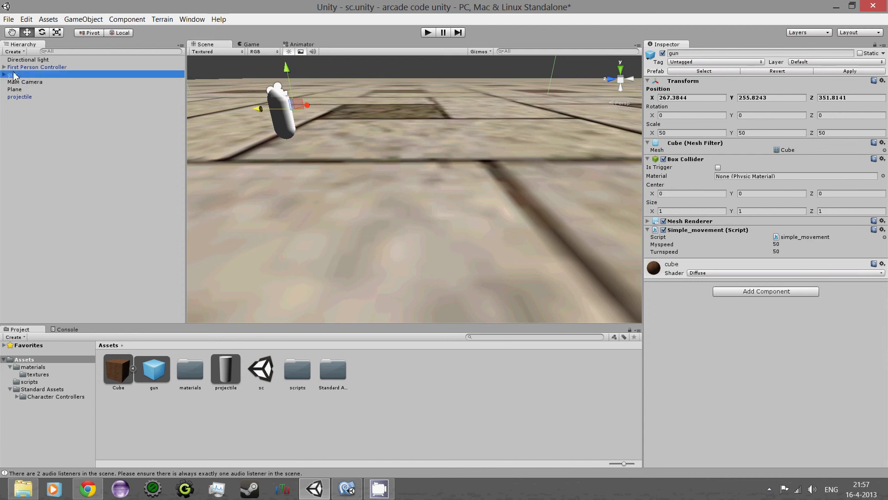
{"action": "left_click", "coordinate": [4, 75]}
{"action": "left_click", "coordinate": [3, 76]}
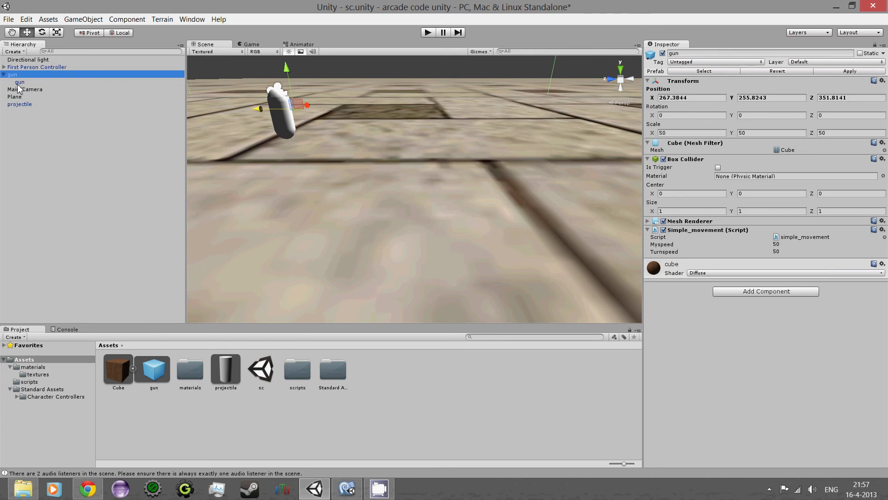
{"action": "left_click", "coordinate": [19, 83]}
{"action": "left_click", "coordinate": [15, 75]}
{"action": "left_click", "coordinate": [19, 82]}
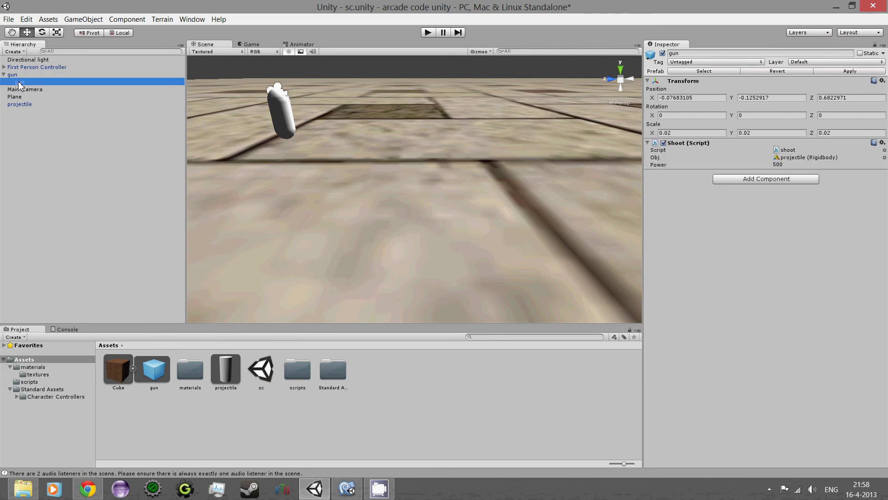
{"action": "left_click", "coordinate": [17, 75]}
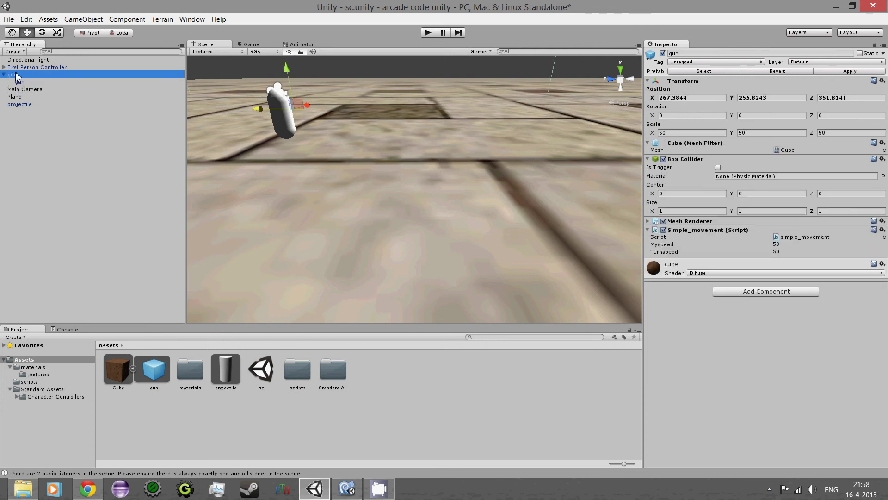
Make the nested gun a child of First Person Controller, accepting the loss of its prefab connection
{"action": "mouse_move", "coordinate": [16, 84]}
{"action": "left_mouse_down"}
{"action": "mouse_move", "coordinate": [32, 87]}
{"action": "mouse_move", "coordinate": [30, 79]}
{"action": "mouse_move", "coordinate": [31, 88]}
{"action": "left_mouse_up"}
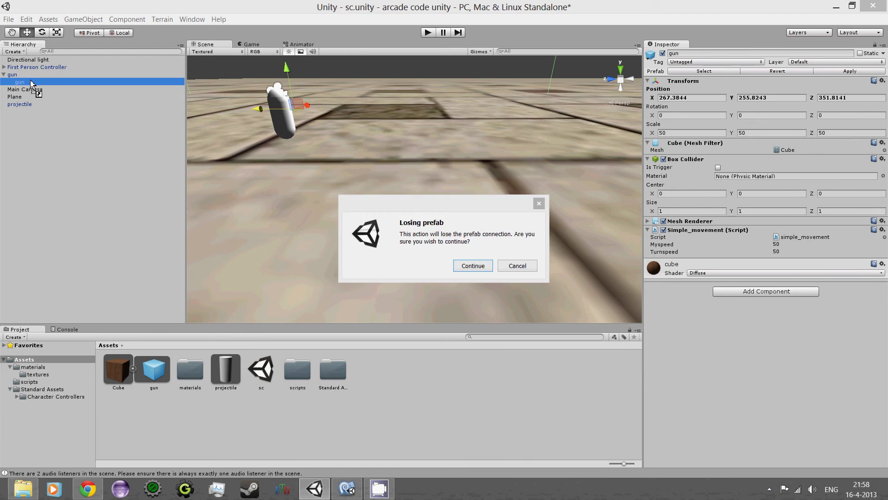
{"action": "left_click", "coordinate": [515, 267]}
{"action": "left_click", "coordinate": [24, 89]}
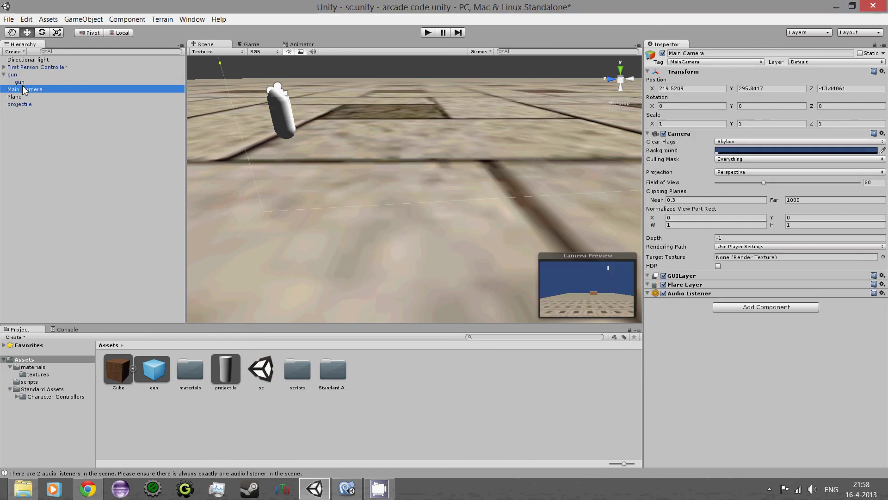
{"action": "left_click", "coordinate": [21, 83]}
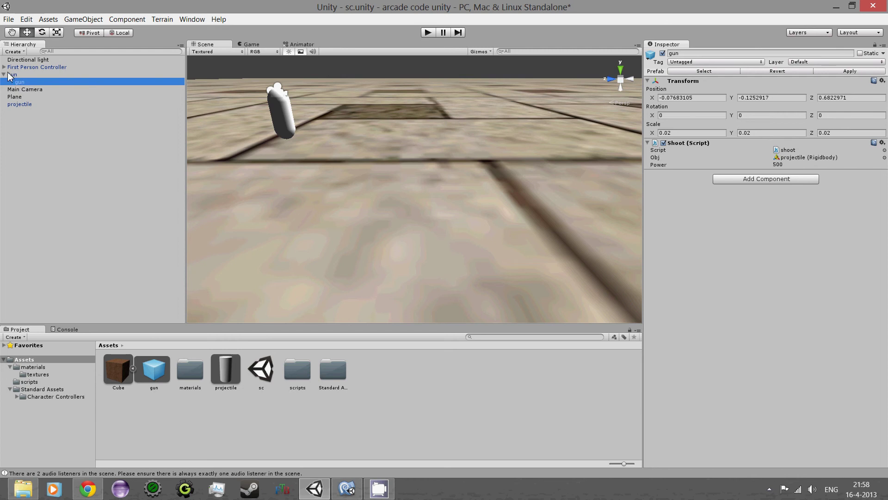
{"action": "left_click_drag", "start_coordinate": [56, 88], "coordinate": [64, 68]}
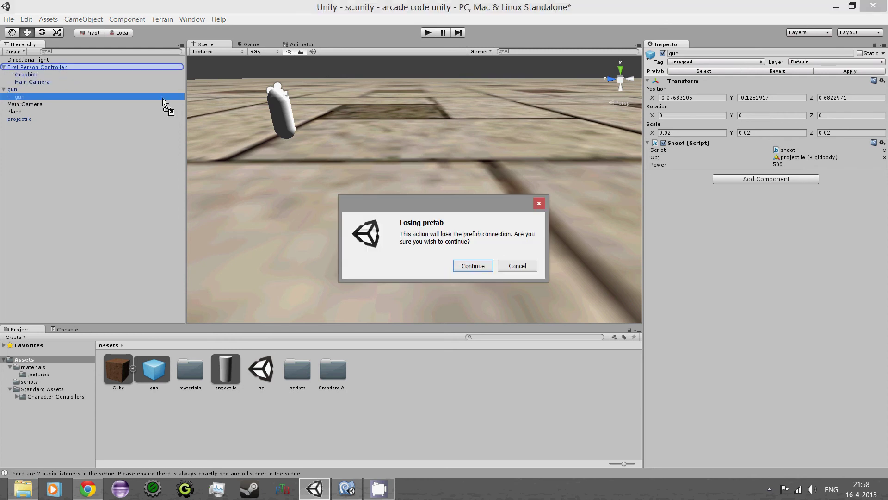
{"action": "left_click", "coordinate": [473, 265]}
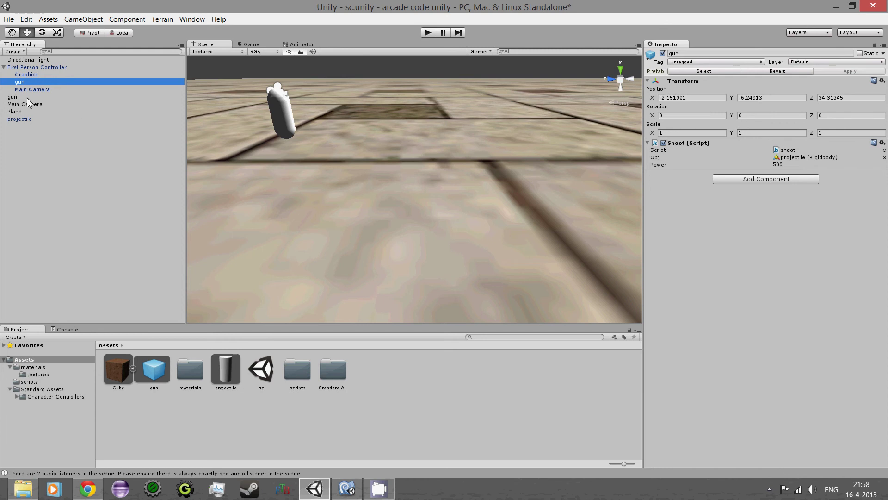
Delete the leftover parent gun object that carries the cube mesh from the scene
{"action": "left_click", "coordinate": [14, 98]}
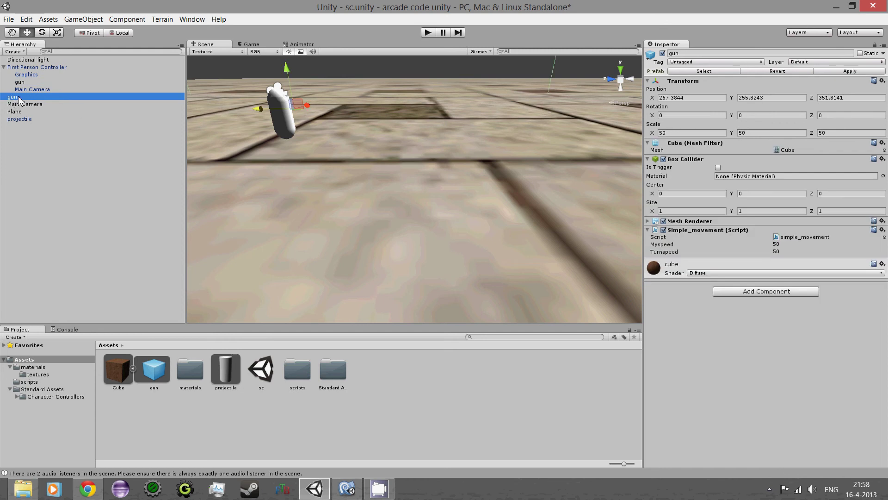
{"action": "right_click", "coordinate": [19, 100]}
{"action": "left_click", "coordinate": [44, 156]}
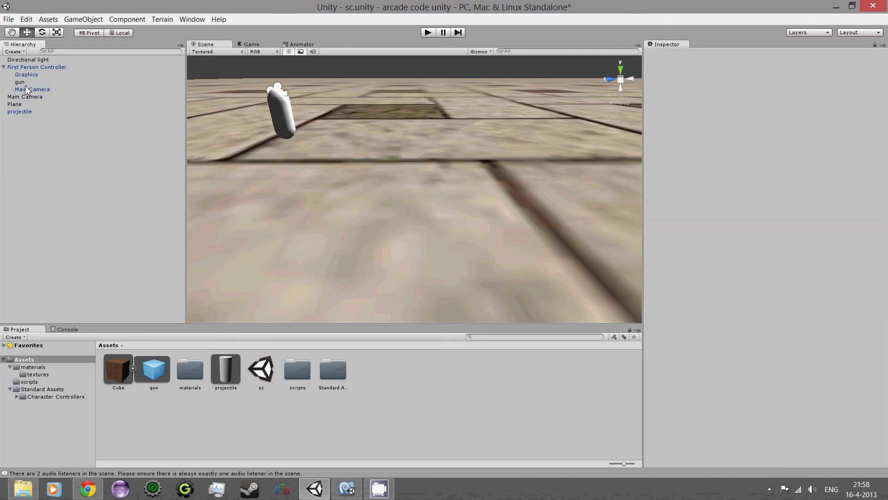
Move the controller's gun along Z to about -1.25 and along X to about 18.88
{"action": "left_click", "coordinate": [24, 83]}
{"action": "scroll", "coordinate": [381, 155], "scroll_direction": "down", "scroll_amount": 12}
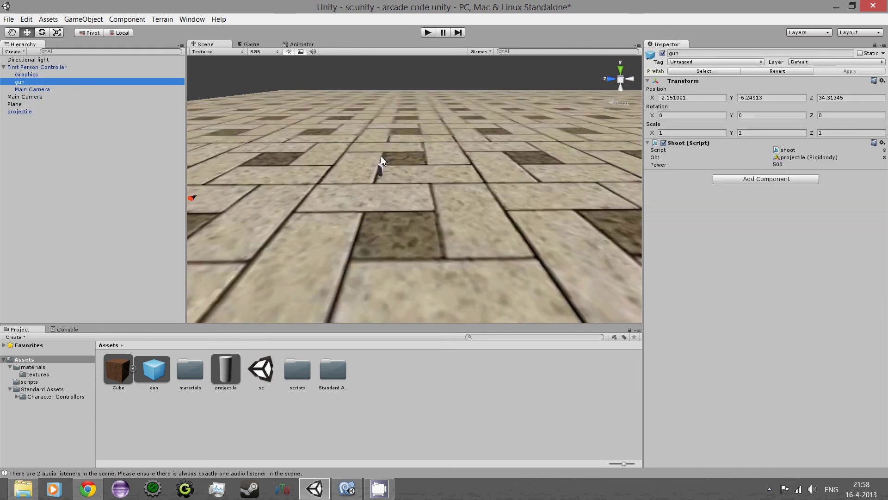
{"action": "scroll", "coordinate": [386, 160], "scroll_direction": "up", "scroll_amount": 3}
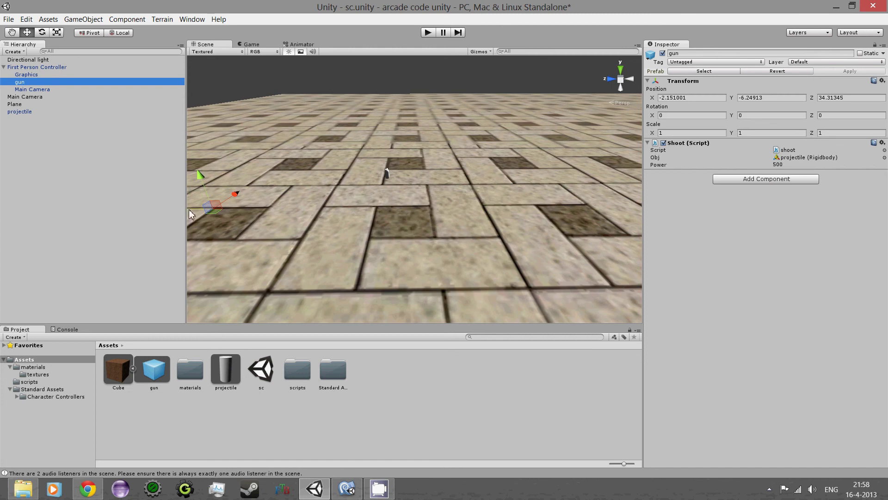
{"action": "left_click_drag", "start_coordinate": [190, 214], "coordinate": [374, 249]}
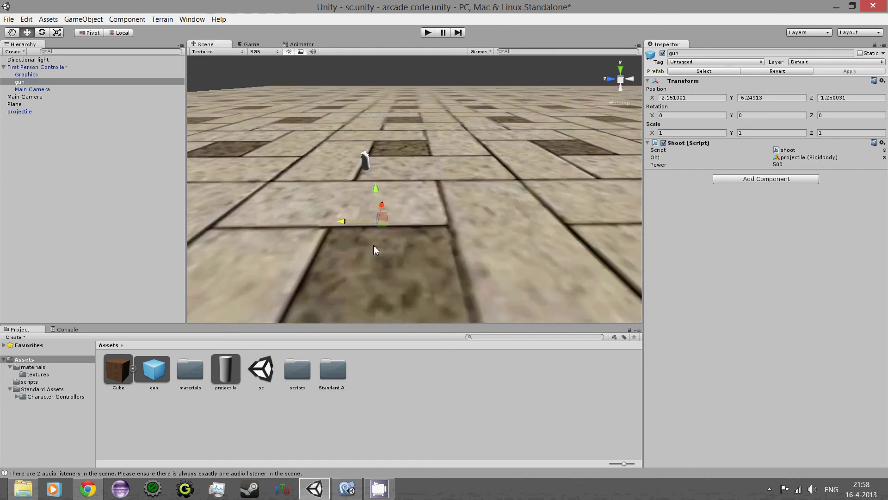
{"action": "scroll", "coordinate": [373, 246], "scroll_direction": "up", "scroll_amount": 3}
{"action": "left_click_drag", "start_coordinate": [364, 218], "coordinate": [380, 156]}
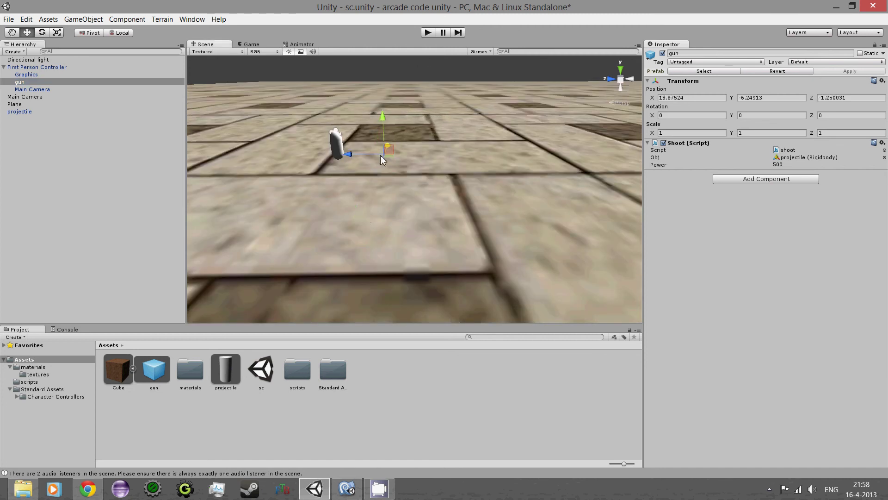
Raise the gun along its vertical axis to about Y -1.50
{"action": "scroll", "coordinate": [381, 155], "scroll_direction": "up", "scroll_amount": 3}
{"action": "middle_click_drag", "start_coordinate": [381, 156], "coordinate": [431, 200]}
{"action": "left_click_drag", "start_coordinate": [447, 211], "coordinate": [461, 167]}
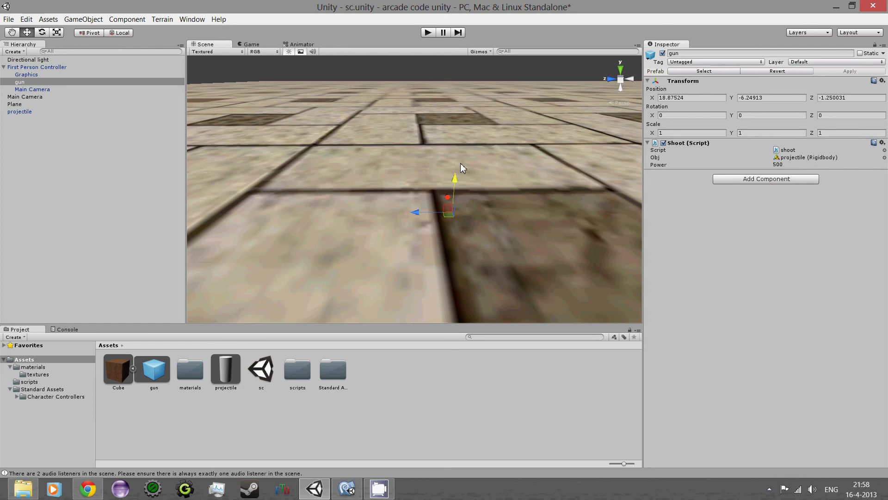
{"action": "scroll", "coordinate": [449, 153], "scroll_direction": "up", "scroll_amount": 3}
{"action": "middle_click_drag", "start_coordinate": [449, 153], "coordinate": [407, 257]}
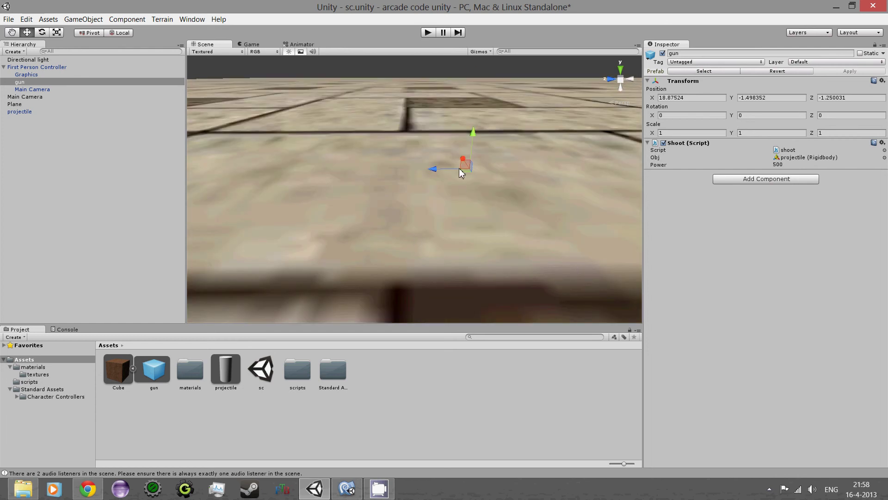
Bring the gun close to the first-person capsule, at about X 1.17, Y 0.62, Z -0.27
{"action": "left_click", "coordinate": [479, 238]}
{"action": "scroll", "coordinate": [488, 250], "scroll_direction": "down", "scroll_amount": 5}
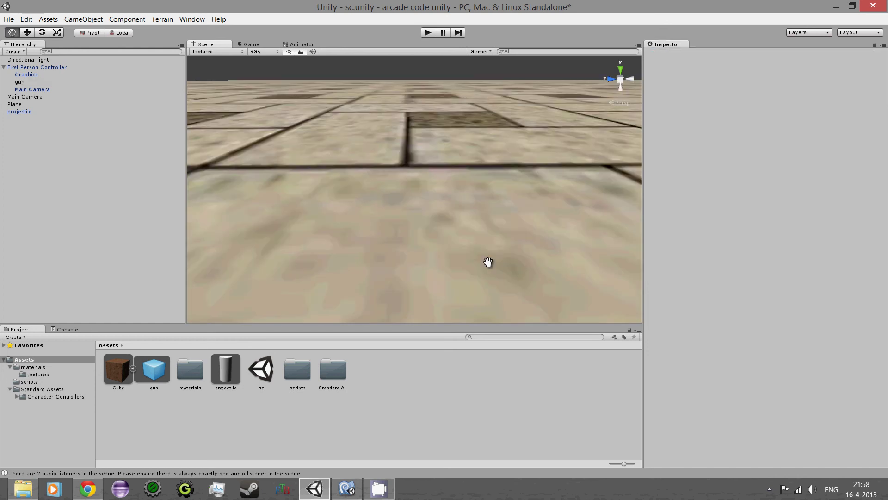
{"action": "middle_click_drag", "start_coordinate": [486, 263], "coordinate": [475, 240]}
{"action": "scroll", "coordinate": [476, 240], "scroll_direction": "down", "scroll_amount": 3}
{"action": "left_click", "coordinate": [24, 82]}
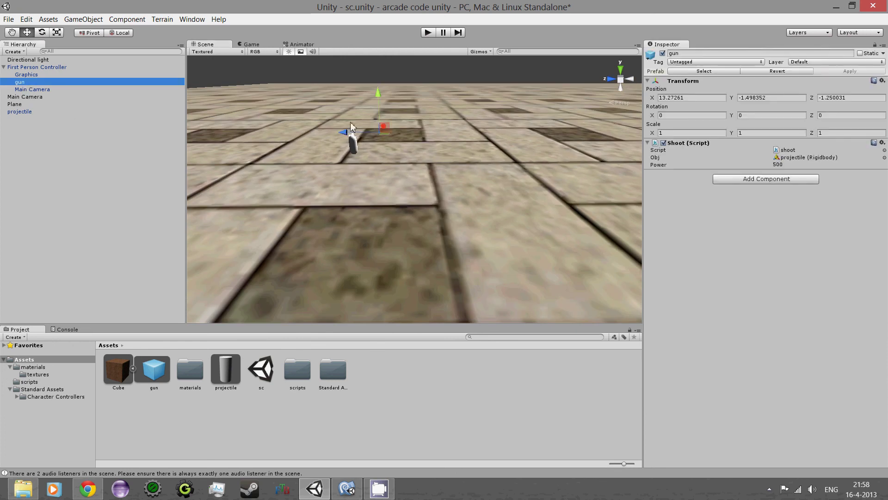
{"action": "left_click_drag", "start_coordinate": [385, 127], "coordinate": [378, 141]}
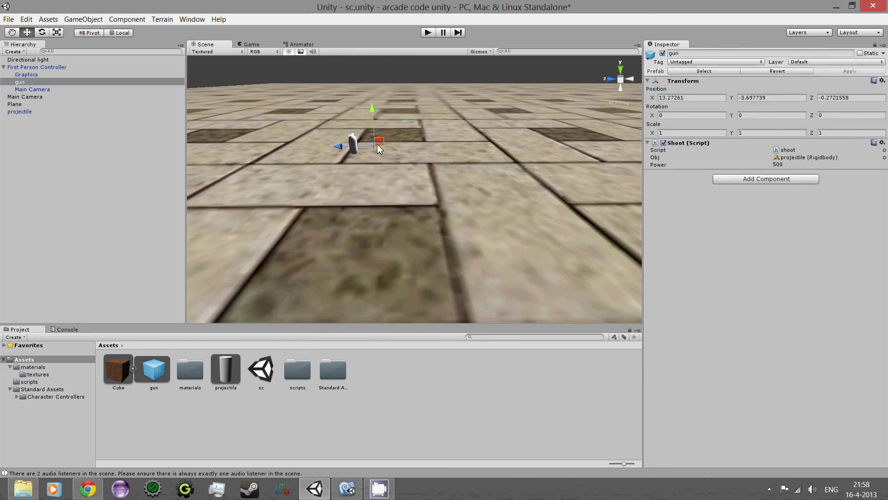
{"action": "scroll", "coordinate": [380, 155], "scroll_direction": "up", "scroll_amount": 3}
{"action": "middle_click_drag", "start_coordinate": [381, 158], "coordinate": [382, 170]}
{"action": "left_click_drag", "start_coordinate": [357, 182], "coordinate": [350, 215]}
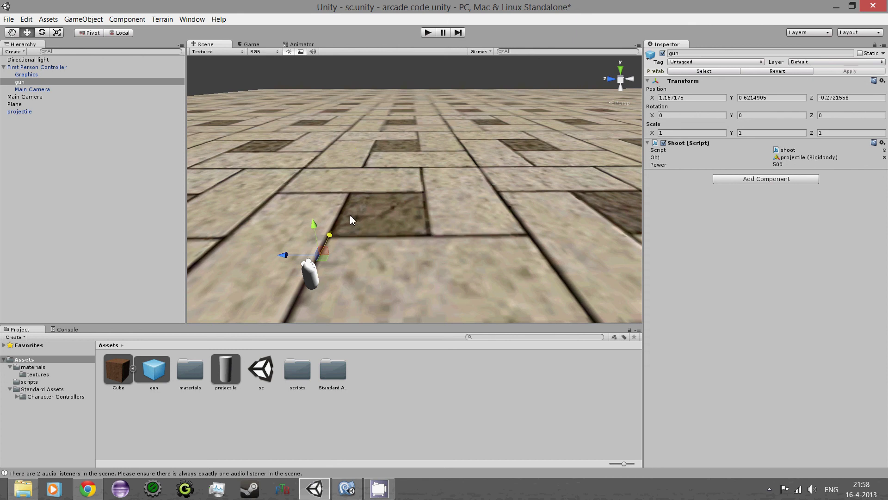
Shift the gun to about X 0.26 beside the capsule and check it against the controller's Main Camera position
{"action": "right_click_drag", "start_coordinate": [541, 239], "coordinate": [480, 248]}
{"action": "left_click_drag", "start_coordinate": [479, 253], "coordinate": [352, 204], "text": "alt"}
{"action": "left_click_drag", "start_coordinate": [484, 138], "coordinate": [474, 142]}
{"action": "middle_click_drag", "start_coordinate": [473, 141], "coordinate": [471, 151]}
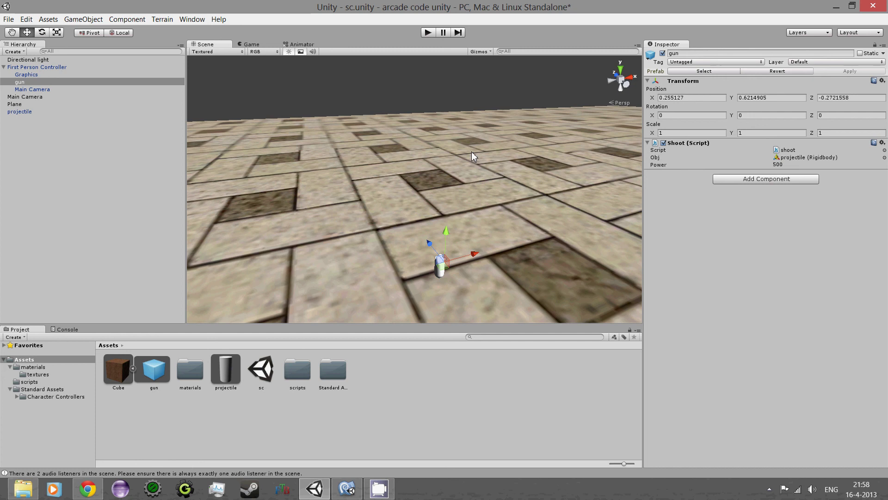
{"action": "left_click", "coordinate": [31, 89]}
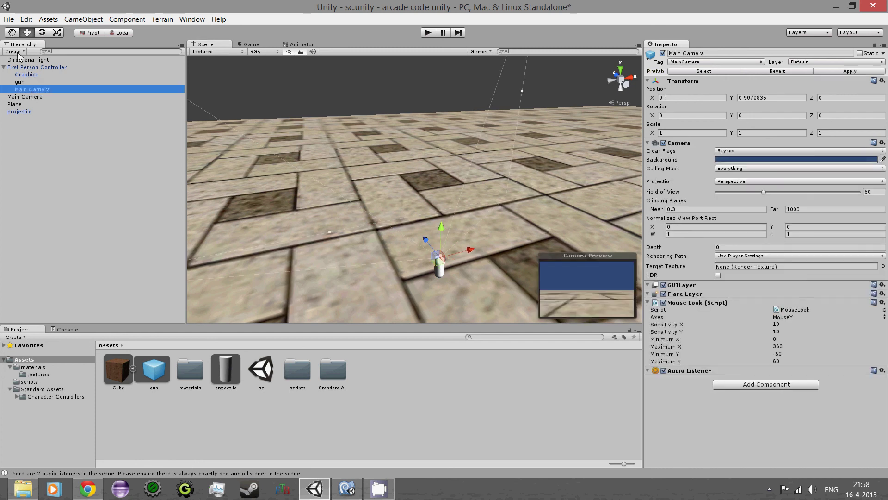
{"action": "left_click", "coordinate": [26, 82]}
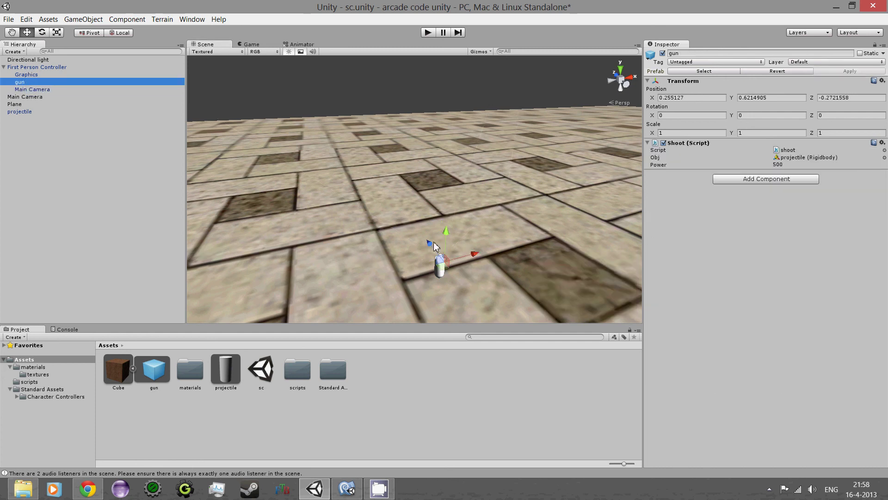
Move the gun in front of the first-person capsule, to about Y -0.35 and Z 1.30
{"action": "mouse_move", "coordinate": [434, 242]}
{"action": "left_mouse_down"}
{"action": "mouse_move", "coordinate": [426, 232]}
{"action": "mouse_move", "coordinate": [437, 236]}
{"action": "left_mouse_up"}
{"action": "right_click_drag", "start_coordinate": [392, 274], "coordinate": [365, 275]}
{"action": "key", "text": "w"}
{"action": "mouse_move", "coordinate": [365, 275]}
{"action": "middle_mouse_down"}
{"action": "mouse_move", "coordinate": [387, 296]}
{"action": "mouse_move", "coordinate": [369, 278]}
{"action": "mouse_move", "coordinate": [376, 284]}
{"action": "middle_mouse_up"}
{"action": "left_click_drag", "start_coordinate": [361, 195], "coordinate": [361, 189]}
{"action": "right_click_drag", "start_coordinate": [428, 222], "coordinate": [419, 229]}
Playtest the scene by firing several projectiles from the controller's gun, and stop the game
{"action": "left_click", "coordinate": [423, 32]}
{"action": "left_click", "coordinate": [426, 33]}
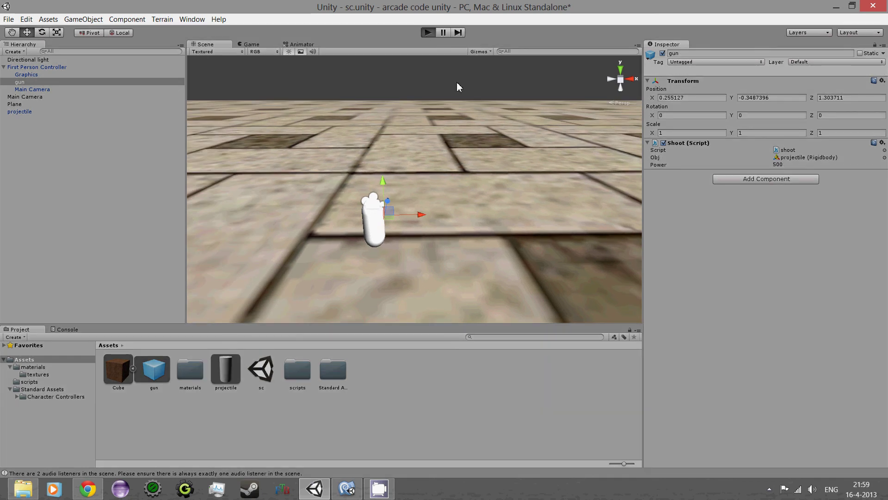
{"action": "left_click", "coordinate": [421, 72]}
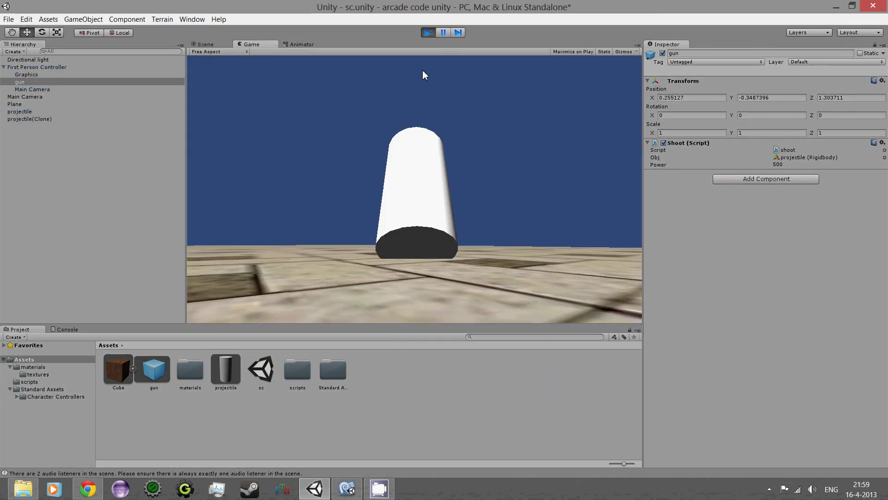
{"action": "left_click", "coordinate": [491, 75]}
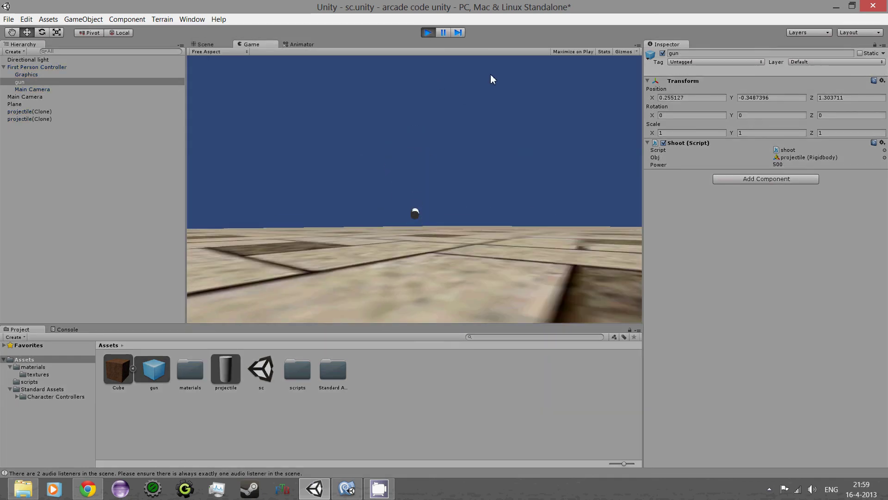
{"action": "left_click", "coordinate": [512, 71]}
{"action": "left_click", "coordinate": [512, 71]}
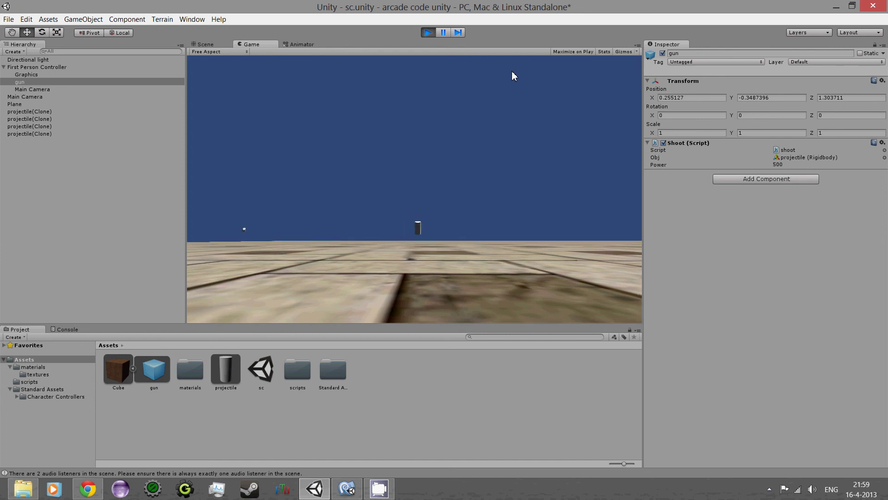
{"action": "left_click", "coordinate": [428, 32]}
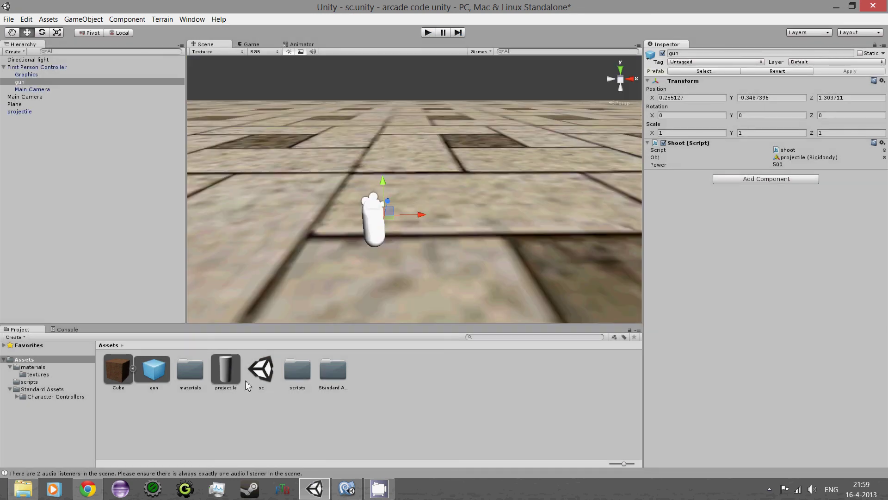
Set the projectile prefab's scale to 1 on X, Y and Z
{"action": "left_click", "coordinate": [227, 371]}
{"action": "left_click", "coordinate": [669, 126]}
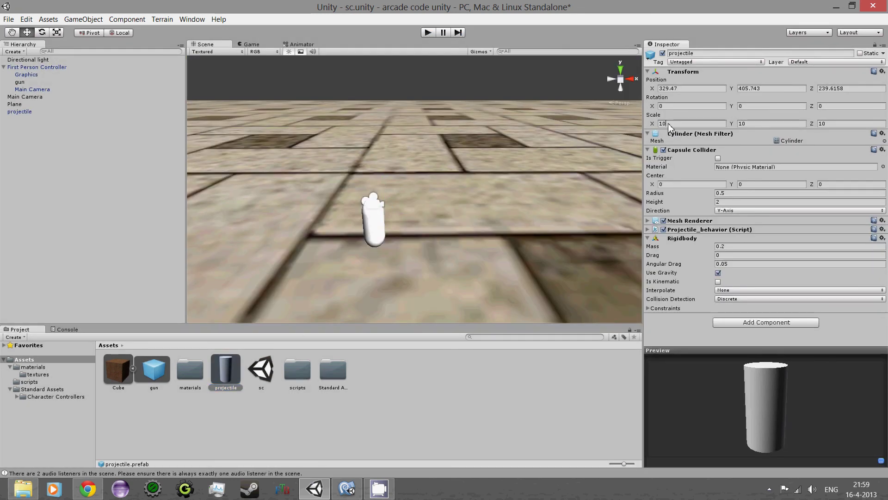
{"action": "type", "text": "1"}
{"action": "left_click", "coordinate": [753, 124]}
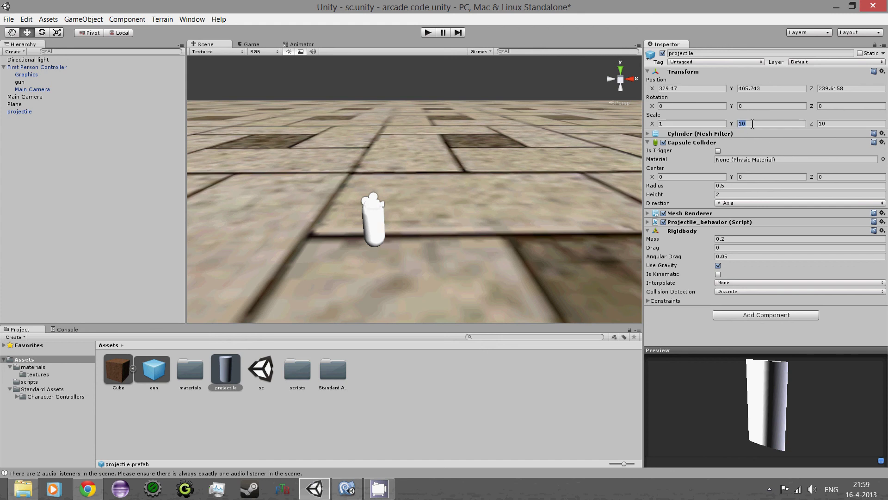
{"action": "type", "text": "1"}
{"action": "left_click", "coordinate": [846, 128]}
{"action": "type", "text": "1"}
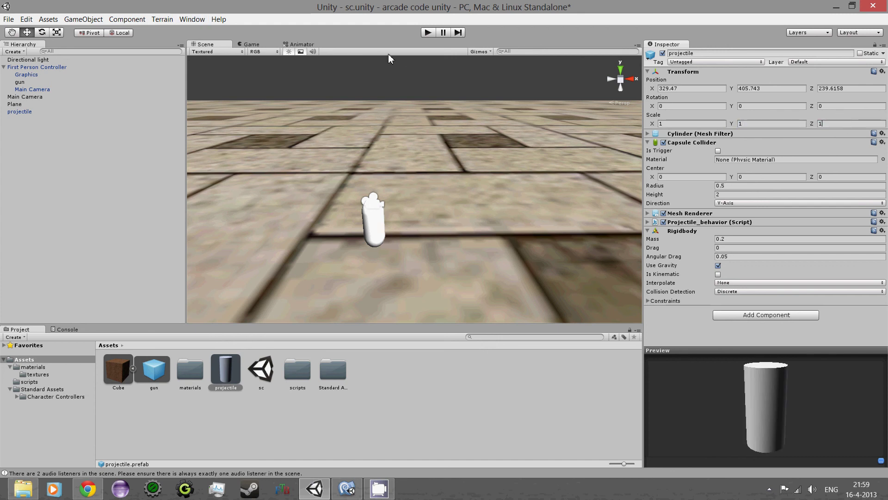
Run the game again and fire a series of the resized projectiles to check their size and flight
{"action": "left_click", "coordinate": [429, 33]}
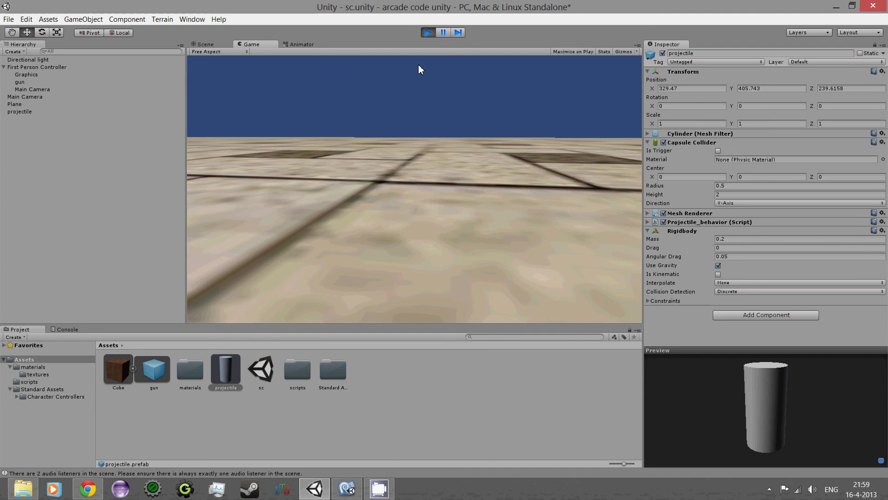
{"action": "left_click", "coordinate": [419, 66]}
{"action": "left_click", "coordinate": [358, 56]}
{"action": "left_click", "coordinate": [354, 57]}
{"action": "left_click", "coordinate": [346, 60]}
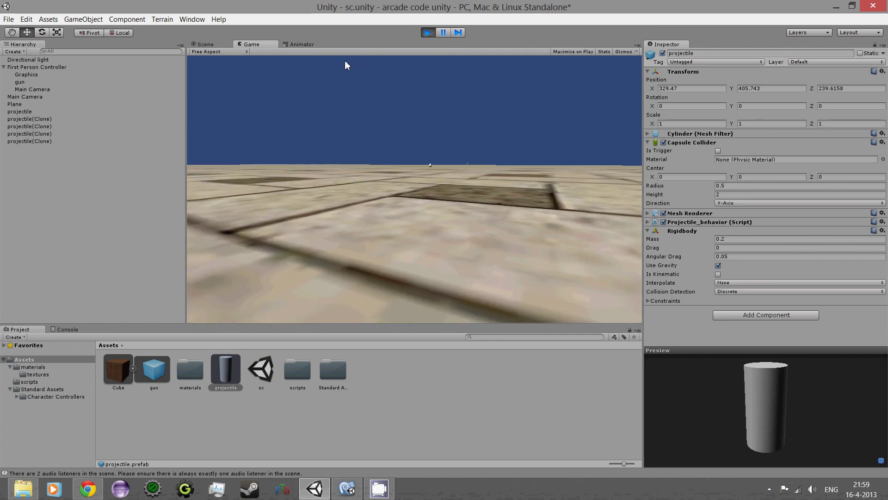
{"action": "left_click", "coordinate": [341, 63]}
{"action": "left_click", "coordinate": [337, 73]}
{"action": "left_click", "coordinate": [337, 76]}
{"action": "left_click", "coordinate": [329, 162]}
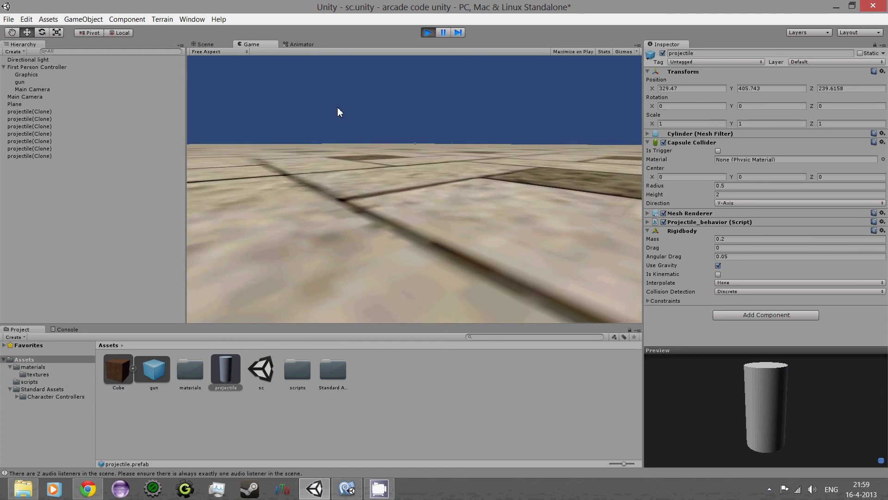
{"action": "left_click", "coordinate": [337, 106]}
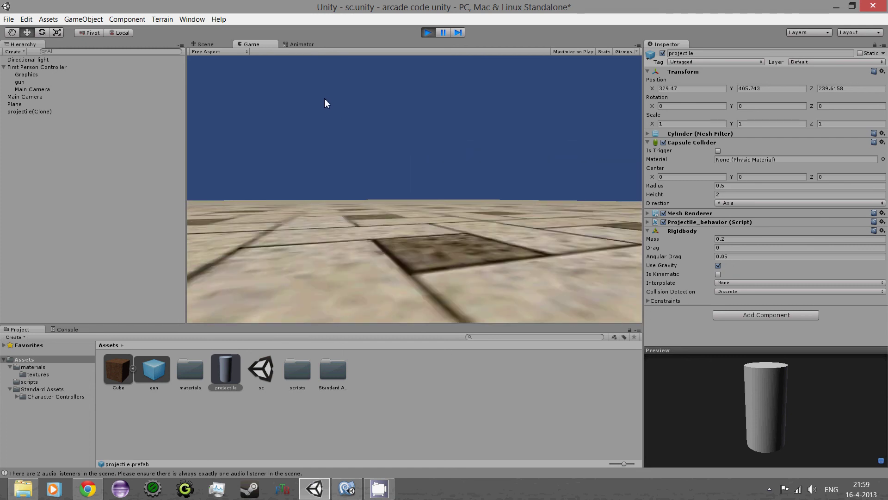
Walk the controller around the tiled plane while firing more projectiles, and end the playtest
{"action": "left_click", "coordinate": [321, 104]}
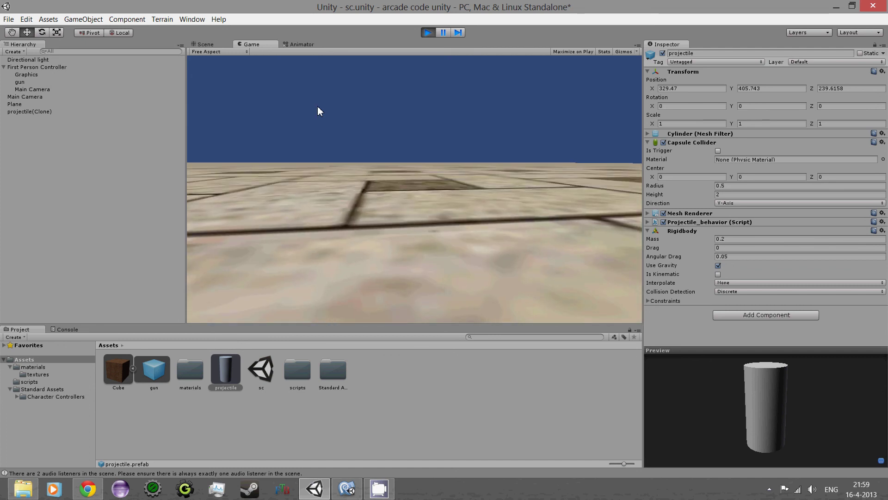
{"action": "key", "text": "w"}
{"action": "left_click", "coordinate": [304, 112]}
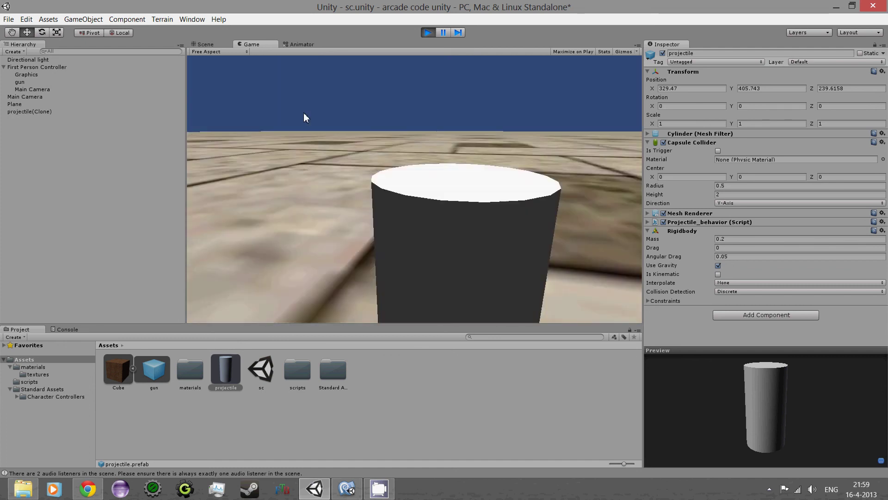
{"action": "left_click", "coordinate": [305, 109]}
{"action": "key", "text": "w"}
{"action": "left_click", "coordinate": [305, 107]}
{"action": "left_click", "coordinate": [304, 103]}
{"action": "left_click", "coordinate": [304, 102]}
{"action": "left_click", "coordinate": [304, 103]}
{"action": "left_click", "coordinate": [301, 103]}
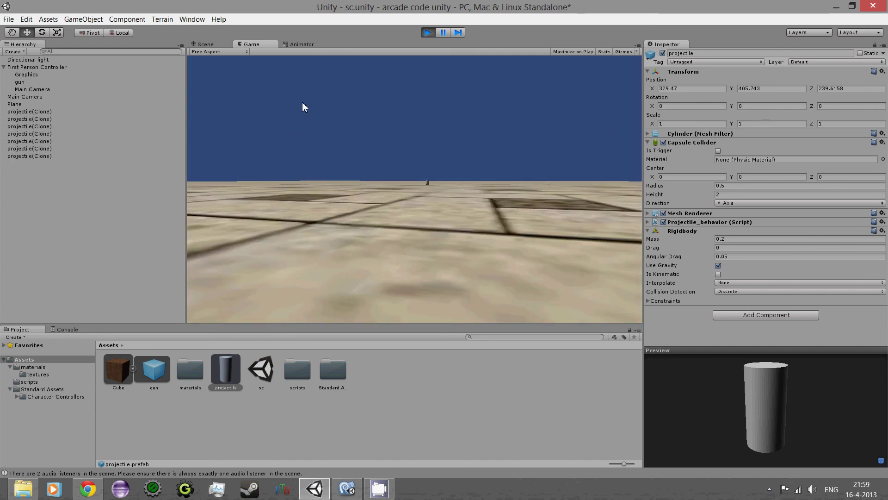
{"action": "left_click", "coordinate": [277, 111]}
{"action": "key", "text": "w"}
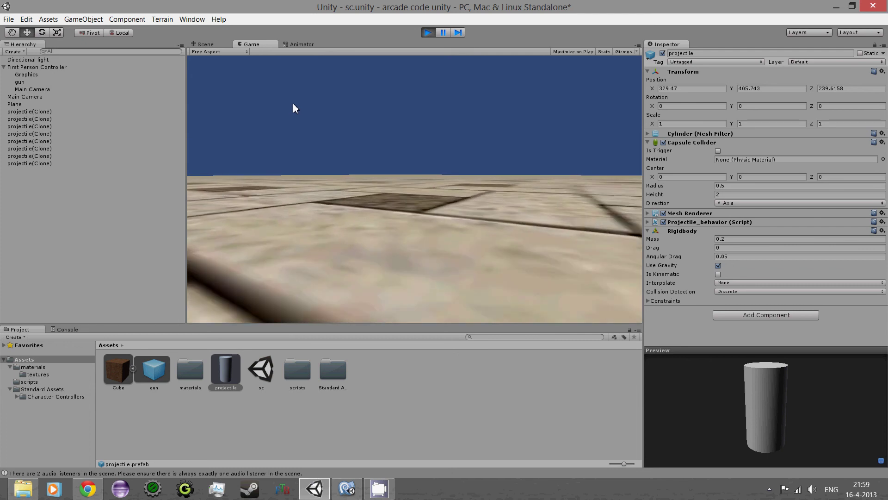
{"action": "key", "text": "w"}
{"action": "left_click", "coordinate": [293, 104]}
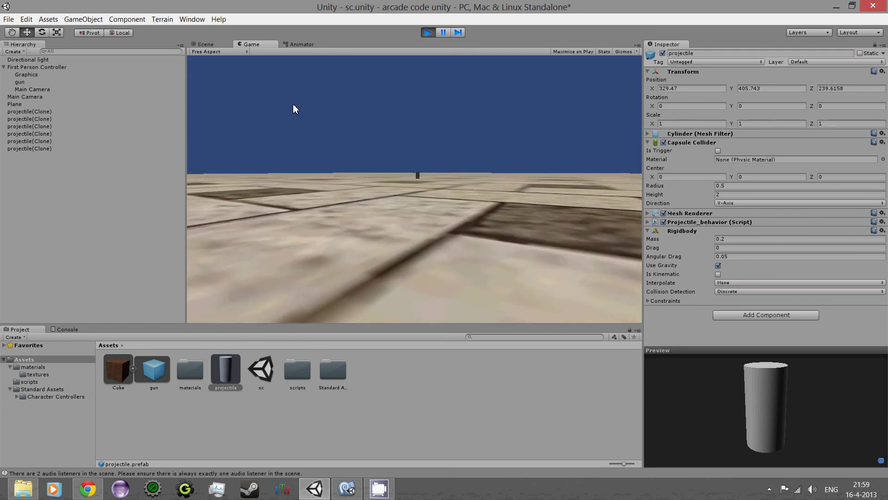
{"action": "key", "text": "a"}
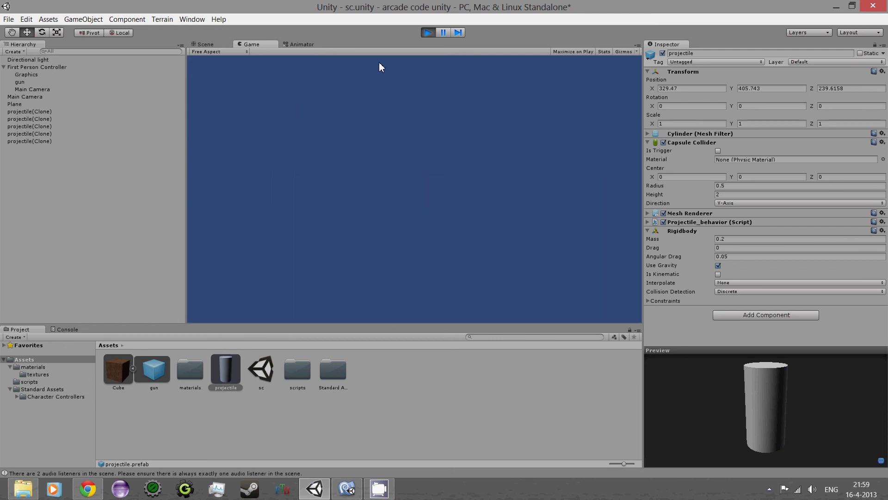
{"action": "left_click", "coordinate": [429, 34]}
{"action": "scroll", "coordinate": [458, 254], "scroll_direction": "up", "scroll_amount": 5}
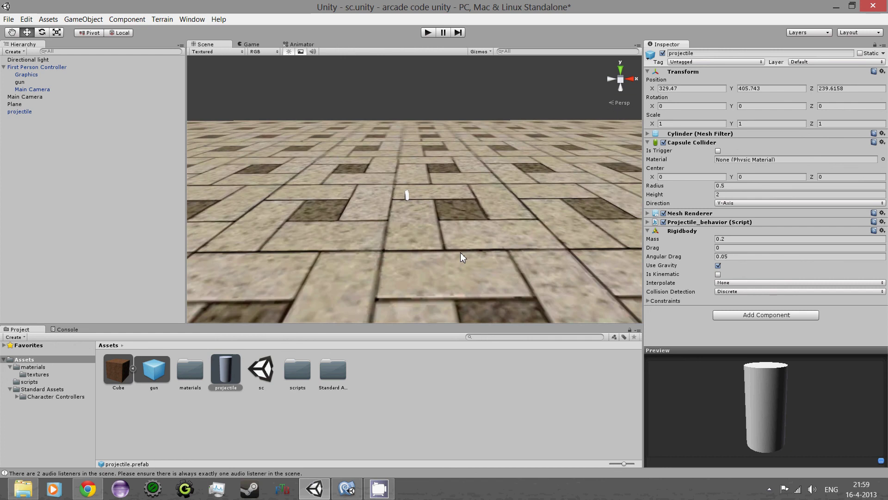
{"action": "left_click_drag", "start_coordinate": [541, 214], "coordinate": [494, 230], "text": "alt"}
{"action": "scroll", "coordinate": [504, 227], "scroll_direction": "up", "scroll_amount": 5}
{"action": "middle_click_drag", "start_coordinate": [505, 226], "coordinate": [472, 219]}
{"action": "scroll", "coordinate": [478, 216], "scroll_direction": "up", "scroll_amount": 3}
{"action": "scroll", "coordinate": [471, 218], "scroll_direction": "up", "scroll_amount": 3}
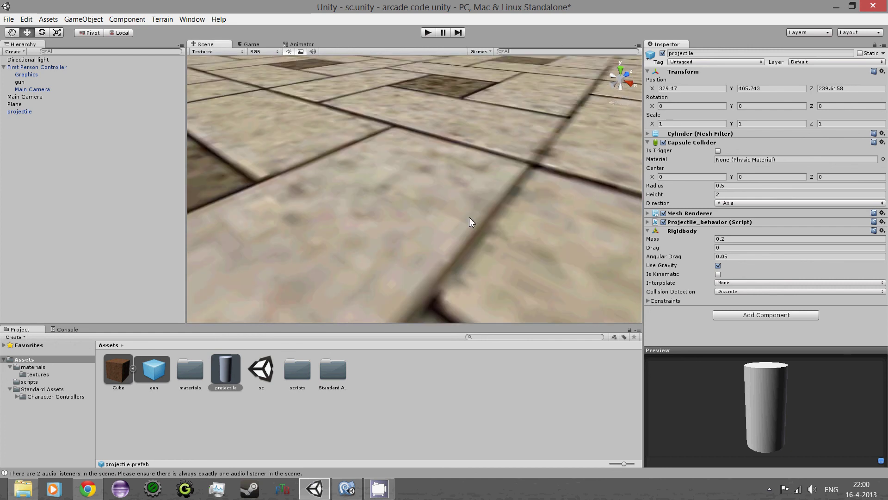
{"action": "scroll", "coordinate": [469, 217], "scroll_direction": "down", "scroll_amount": 6}
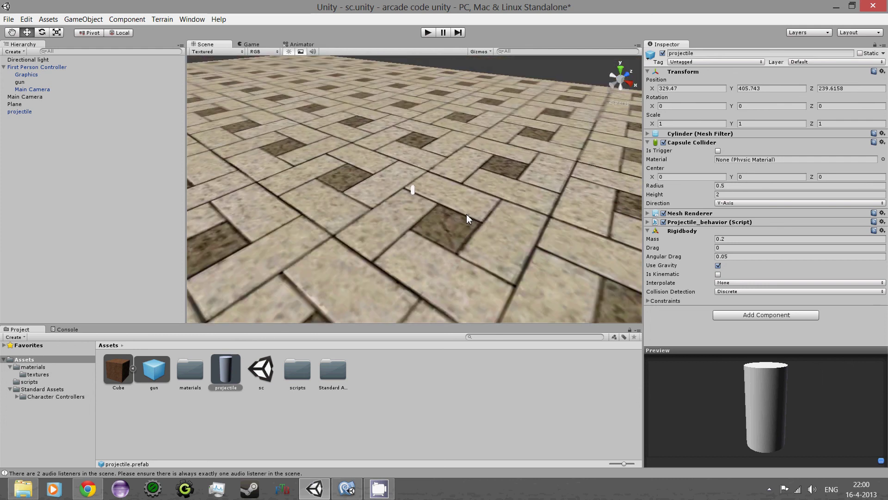